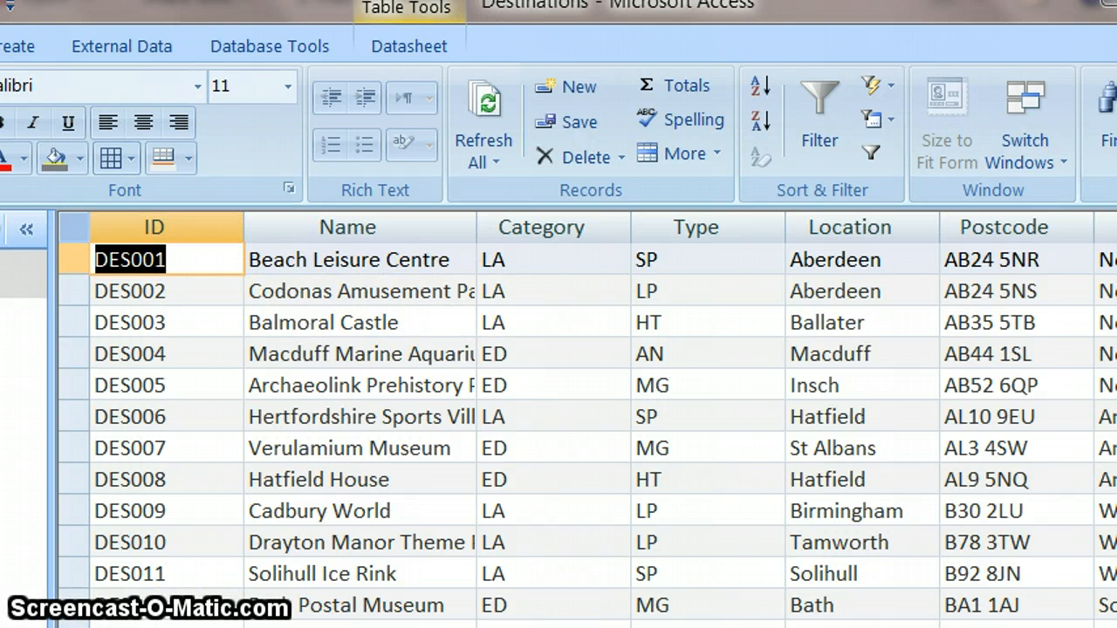
Locate record DES294, Black Mountains Falconry Centre, in the table and check its Category field.
left_click_drag(1116, 297, 1116, 620)
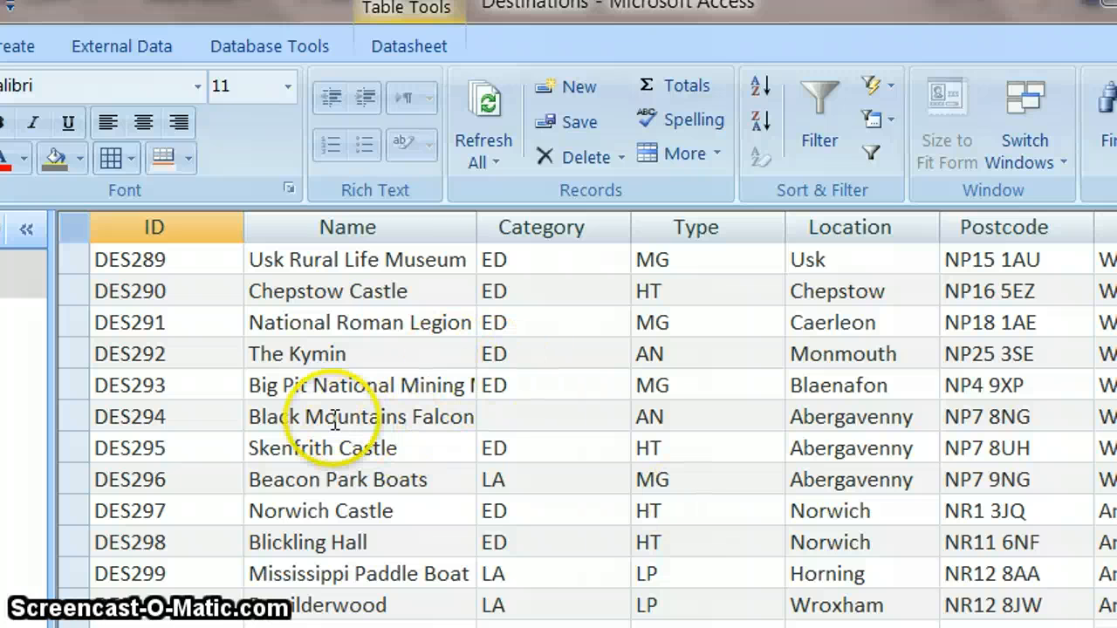
left_click(439, 417)
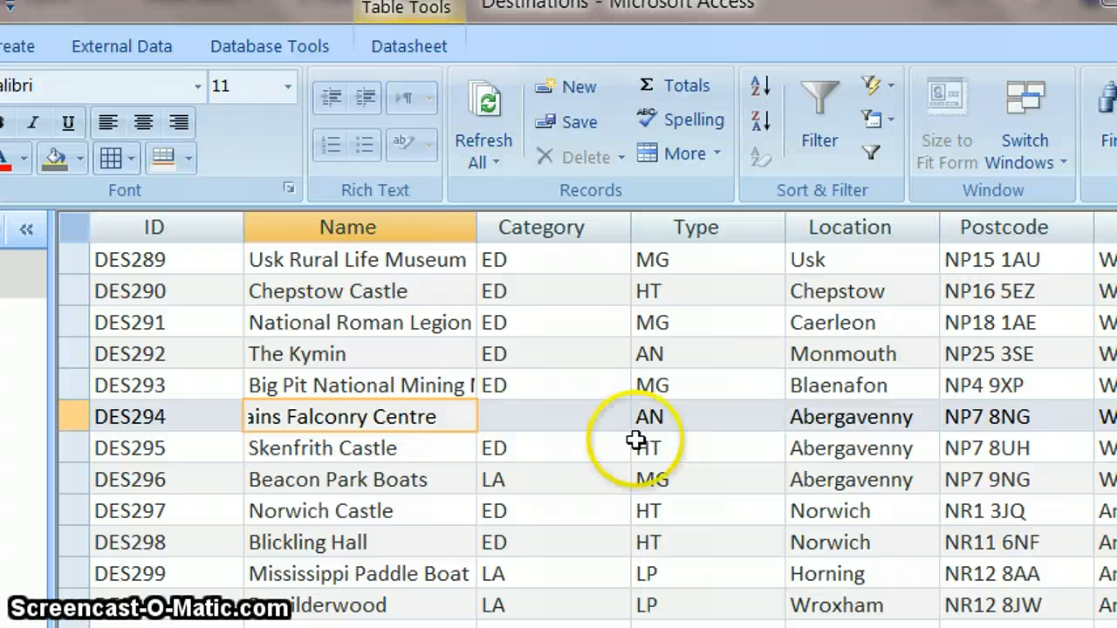
left_click(524, 418)
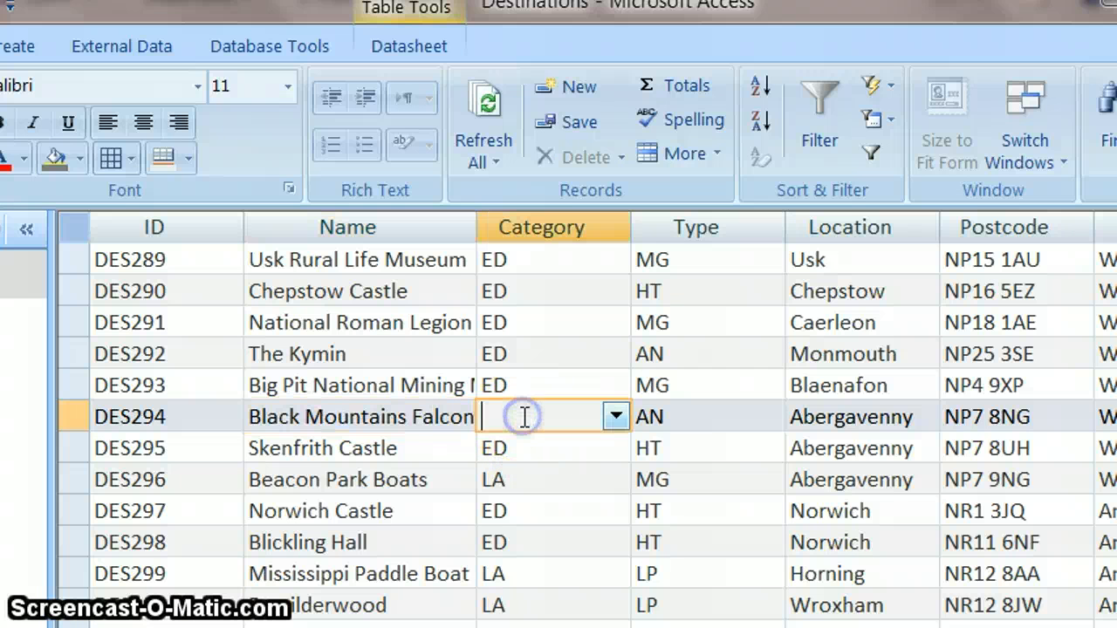
left_click(412, 418)
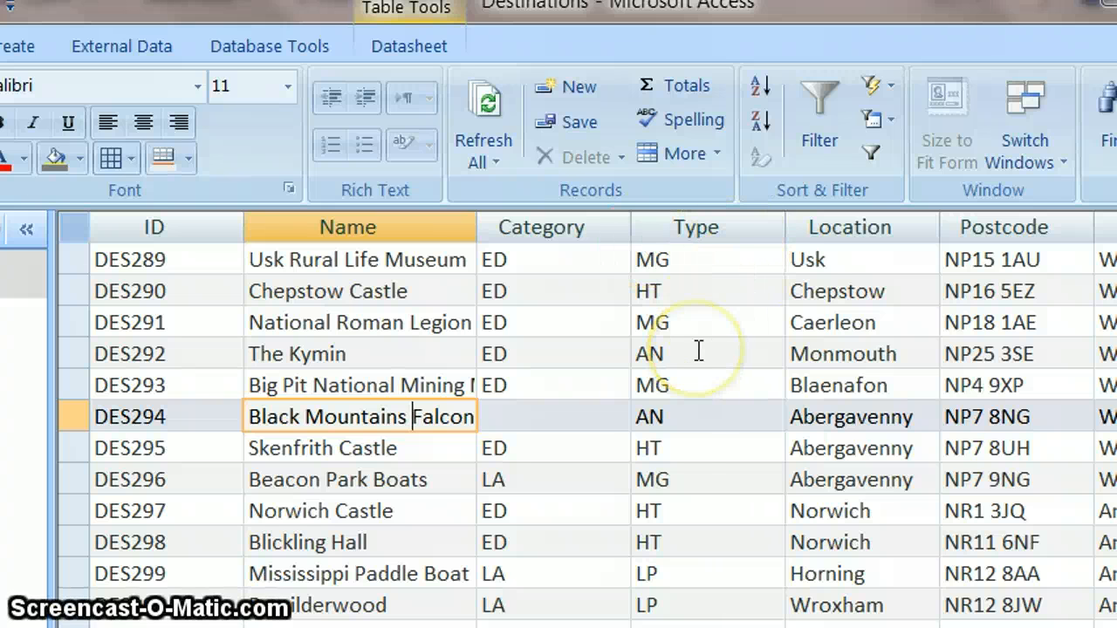
Check the ID field for missing values by filtering it to blanks only, and remove the filter.
left_click(426, 260)
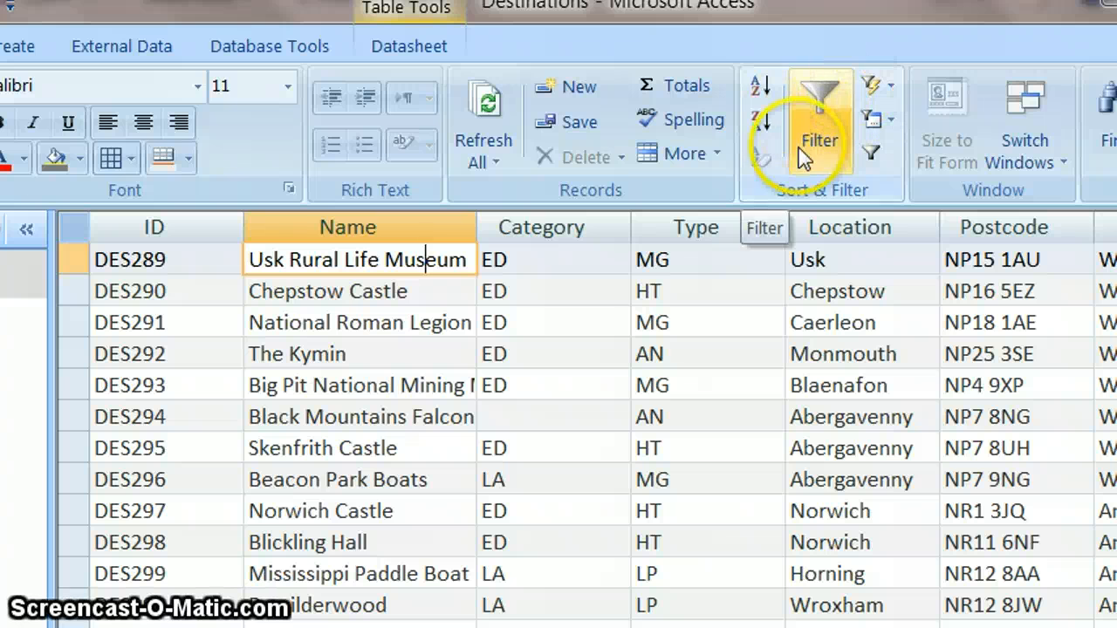
left_click(182, 260)
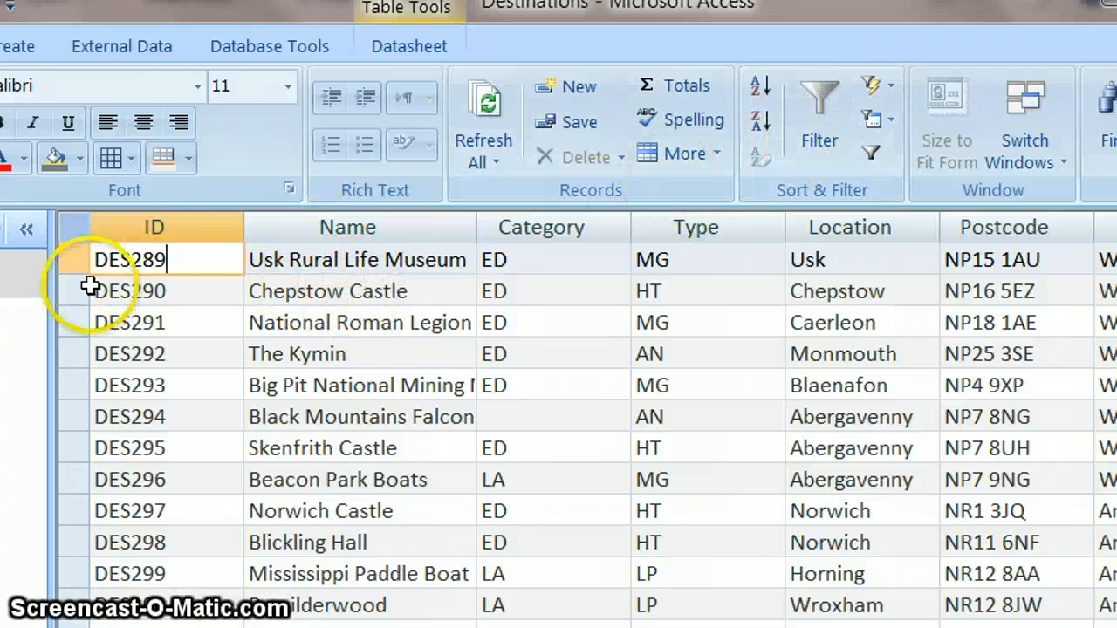
left_click(827, 117)
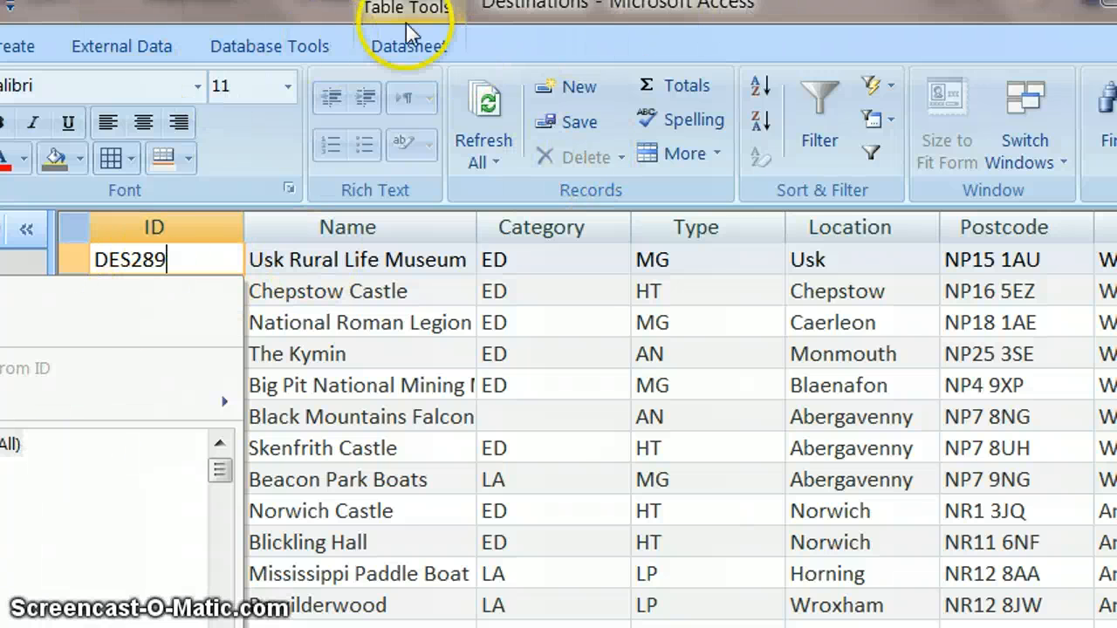
left_click(714, 24)
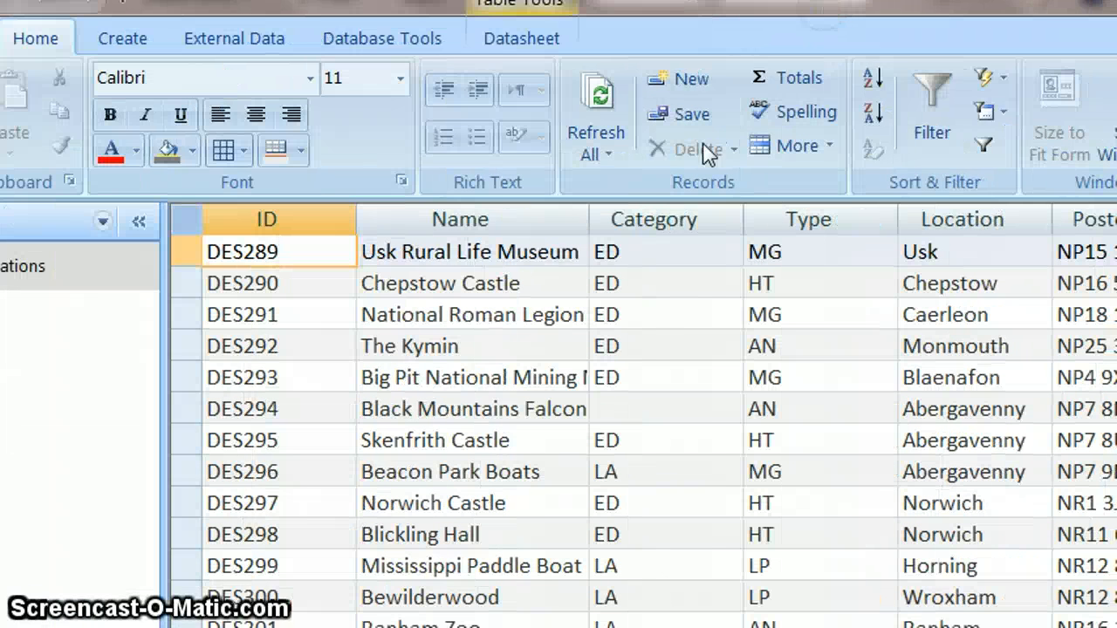
left_click(939, 96)
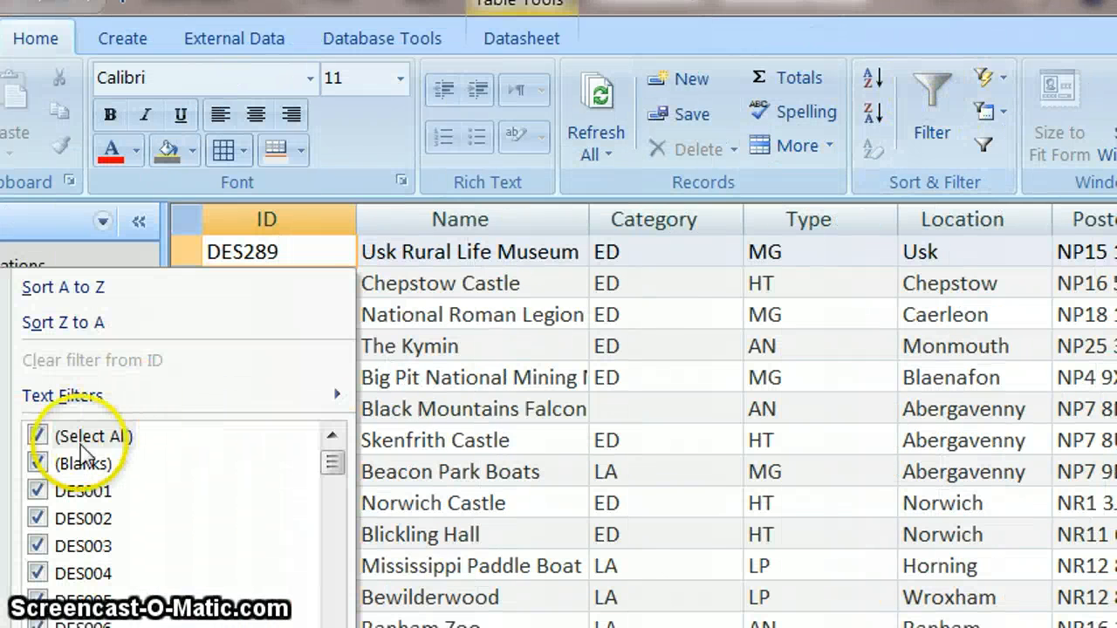
left_click(35, 438)
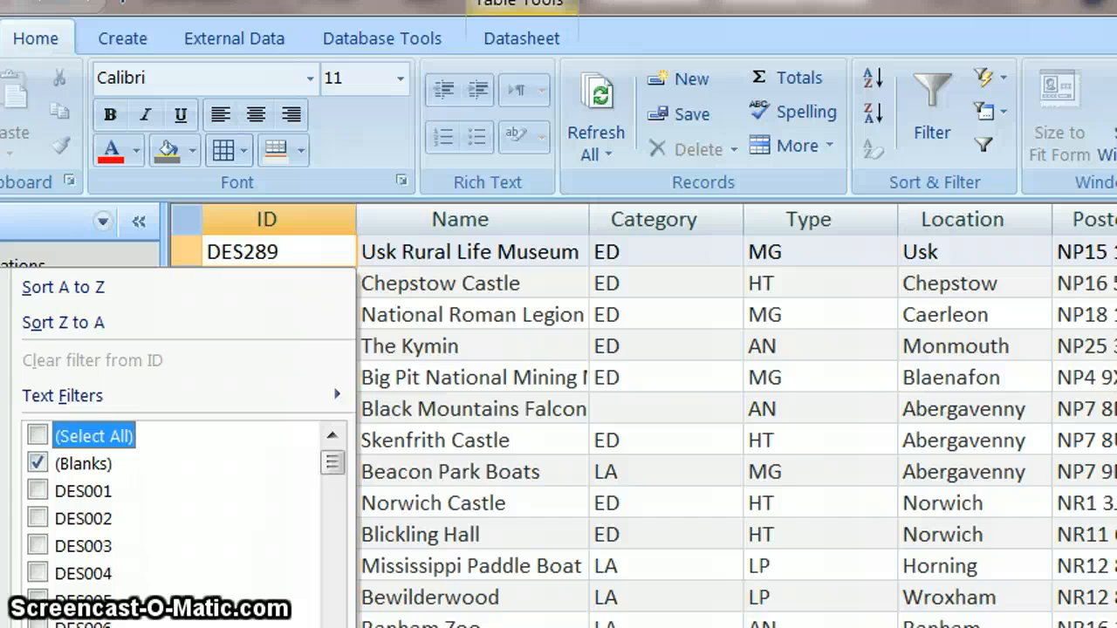
left_click(210, 627)
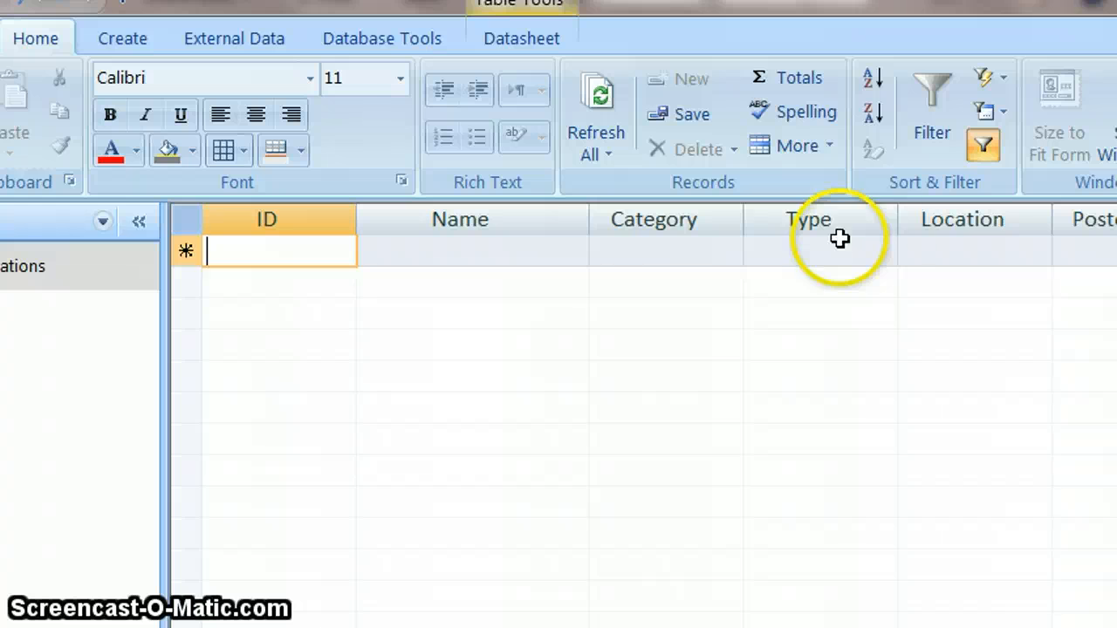
left_click(985, 148)
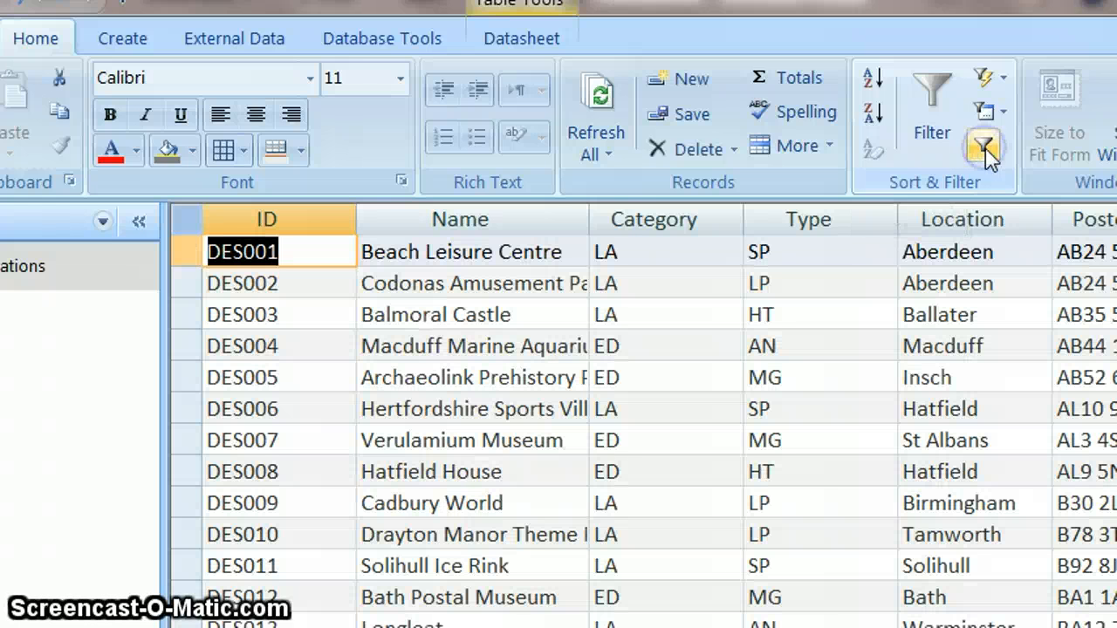
Check the Name field for missing values by filtering it to blanks only, and remove the filter.
left_click(524, 254)
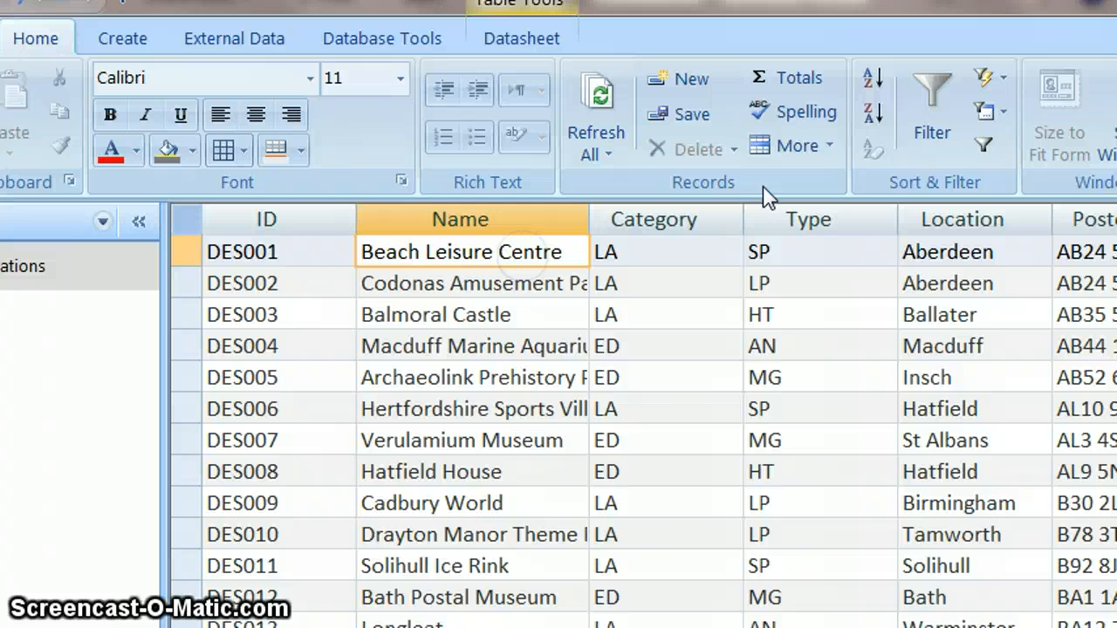
left_click(936, 107)
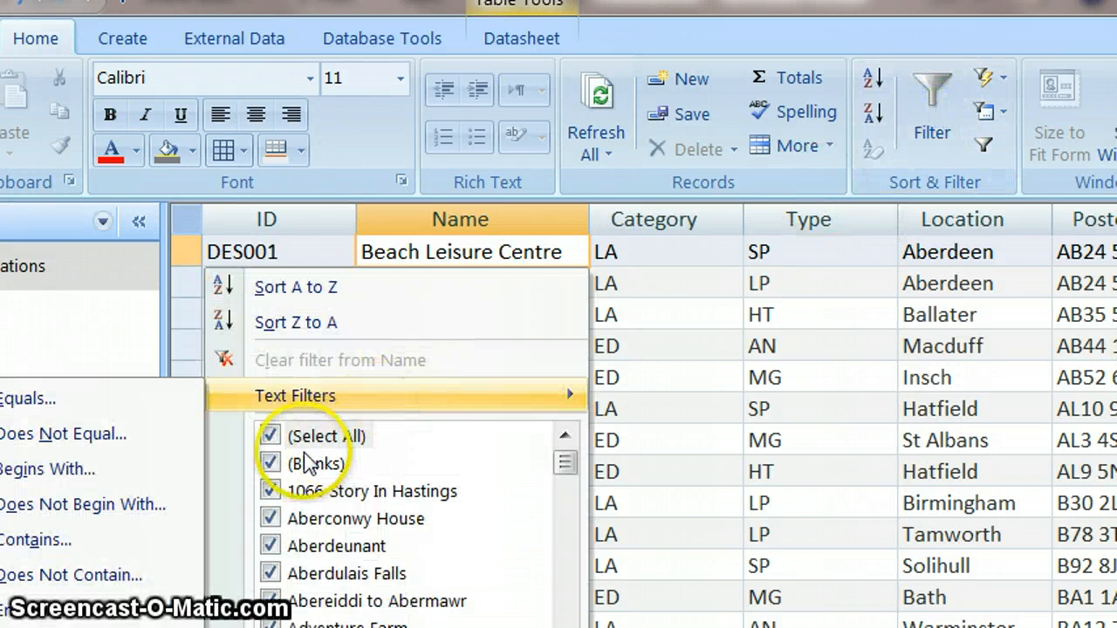
left_click(270, 436)
left_click(269, 460)
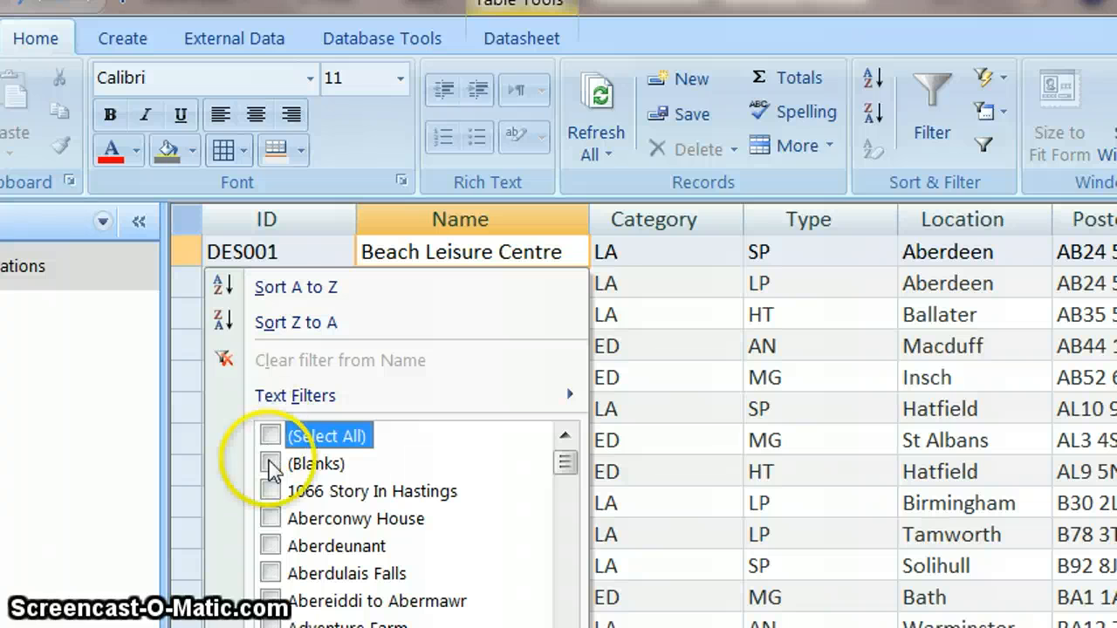
left_click(449, 627)
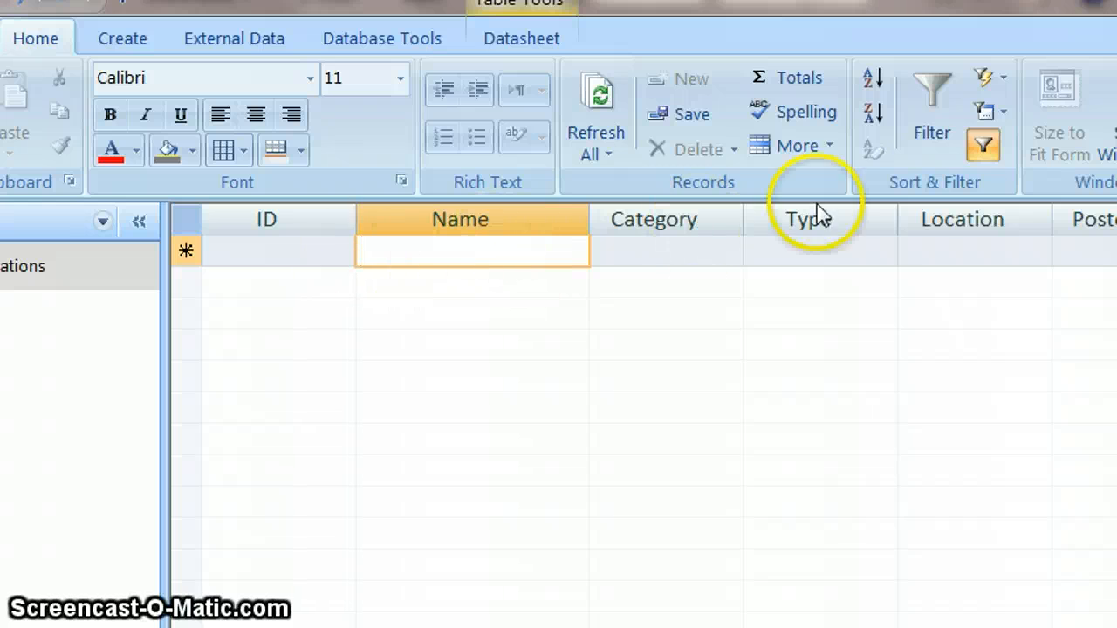
left_click(984, 150)
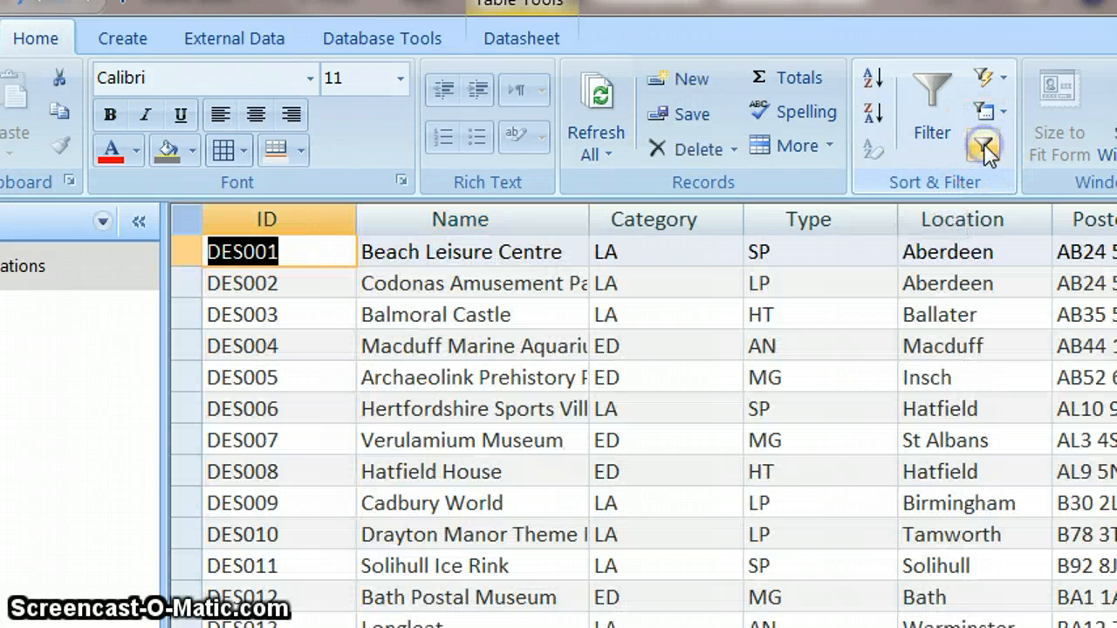
Filter the Category field to show only records with a blank category.
left_click(684, 256)
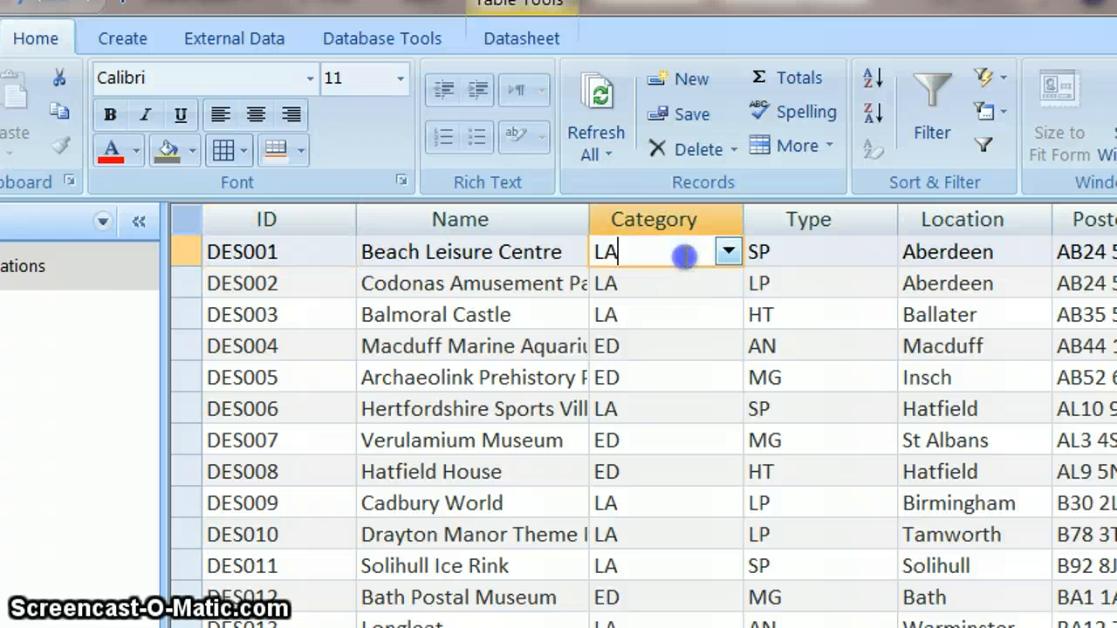
left_click(927, 115)
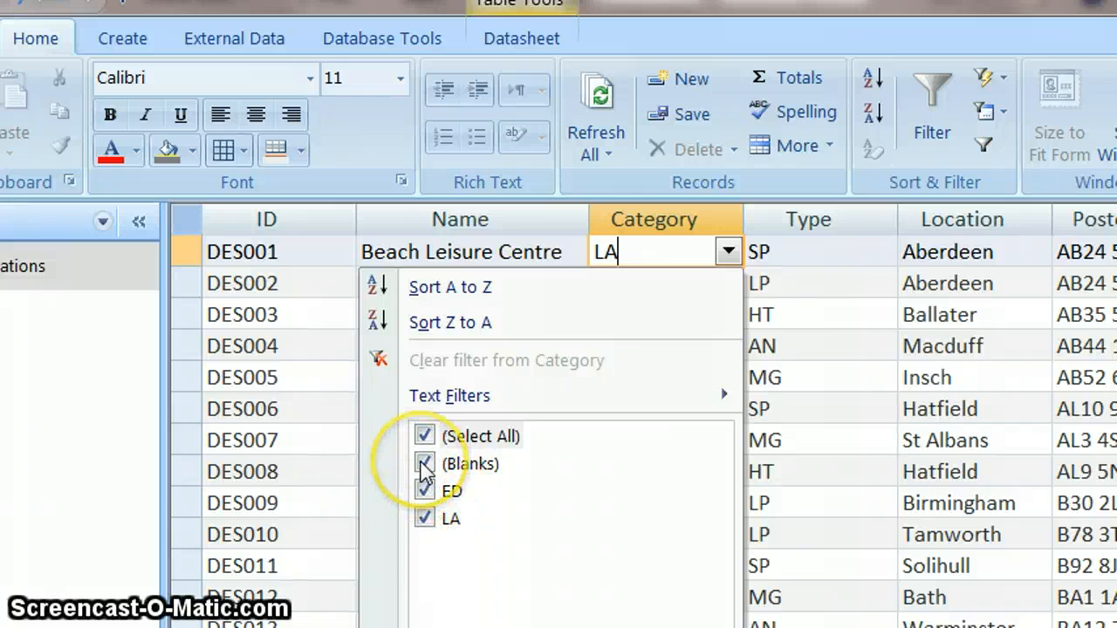
left_click(425, 435)
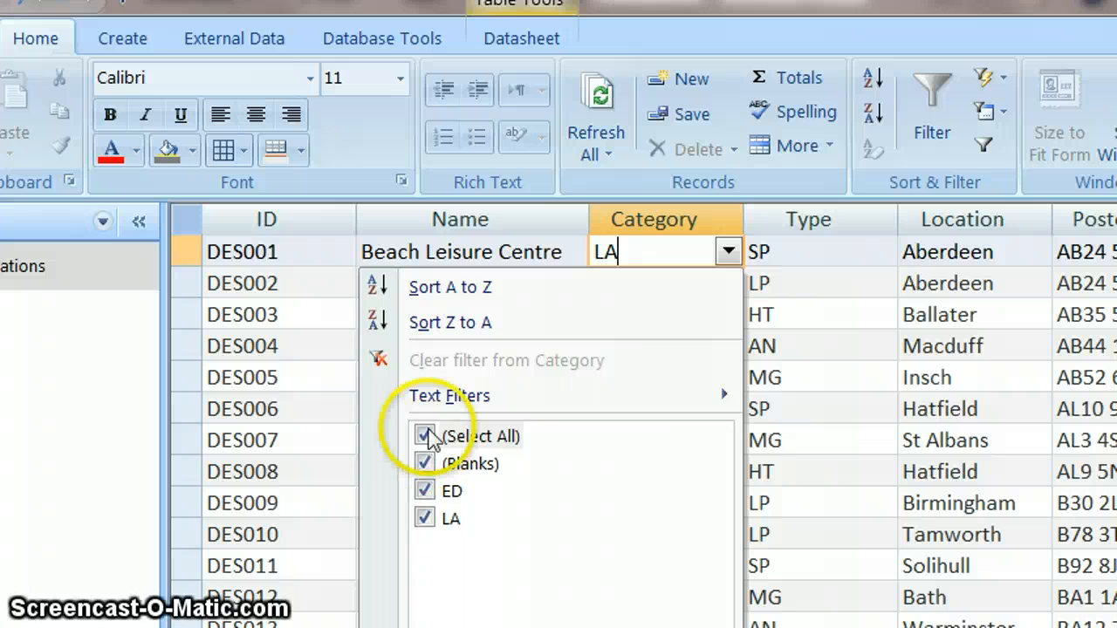
left_click(425, 463)
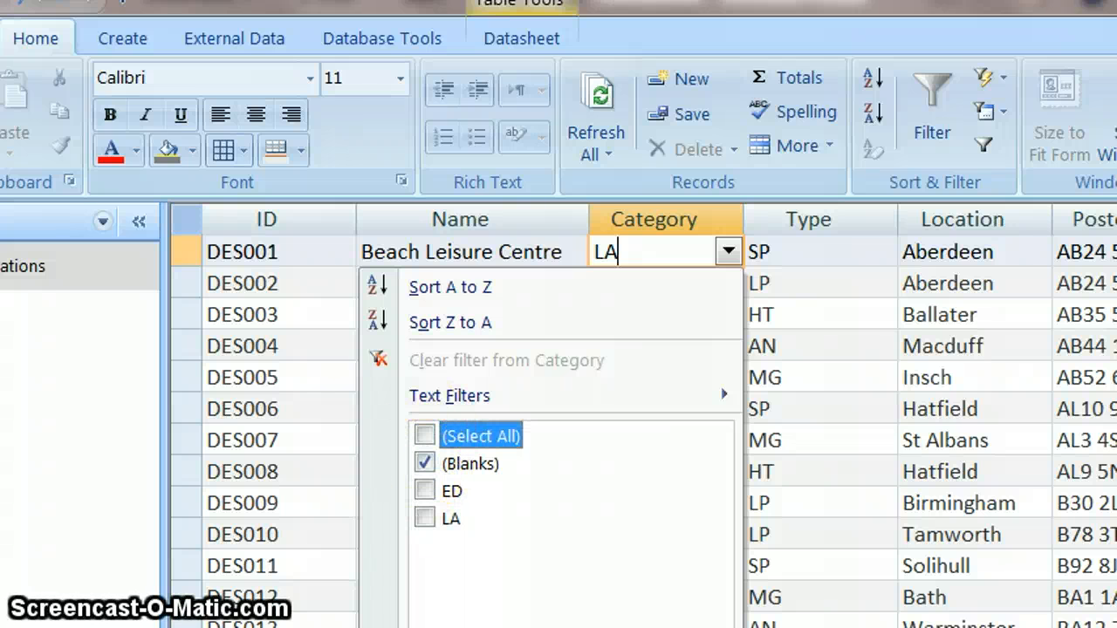
left_click(566, 627)
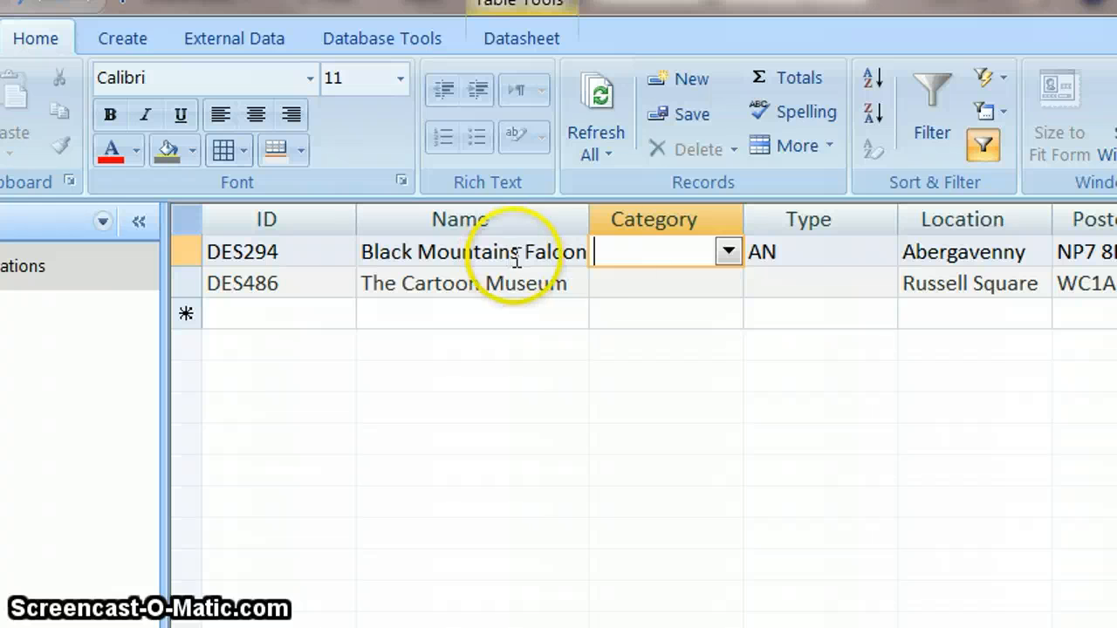
Set the Category to ED for both the Black Mountains Falconry Centre and The Cartoon Museum records.
left_click(728, 253)
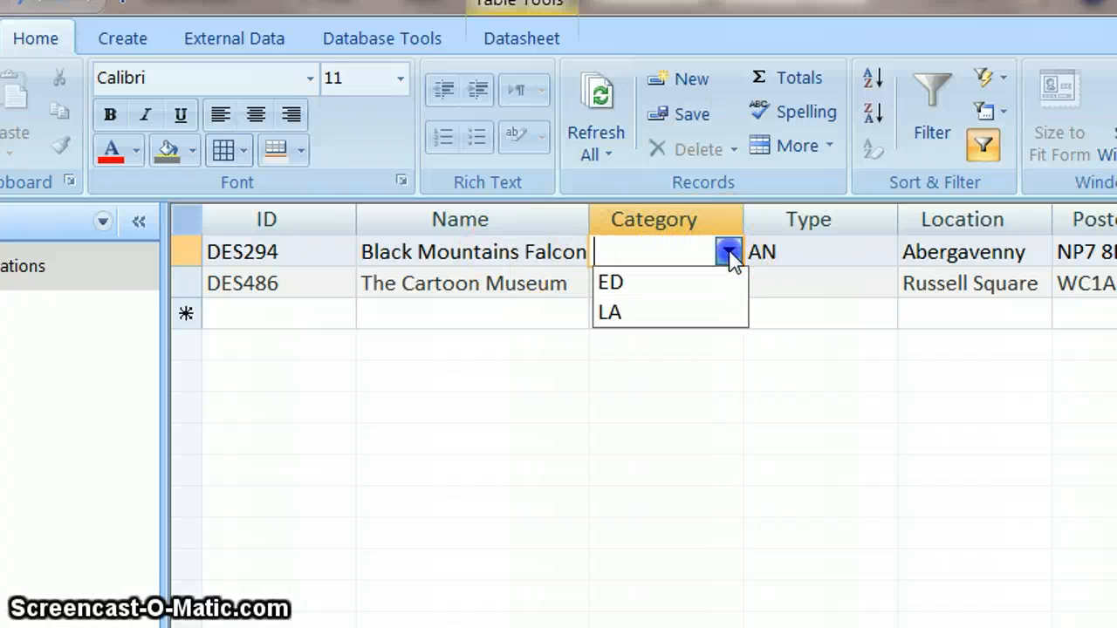
left_click(698, 288)
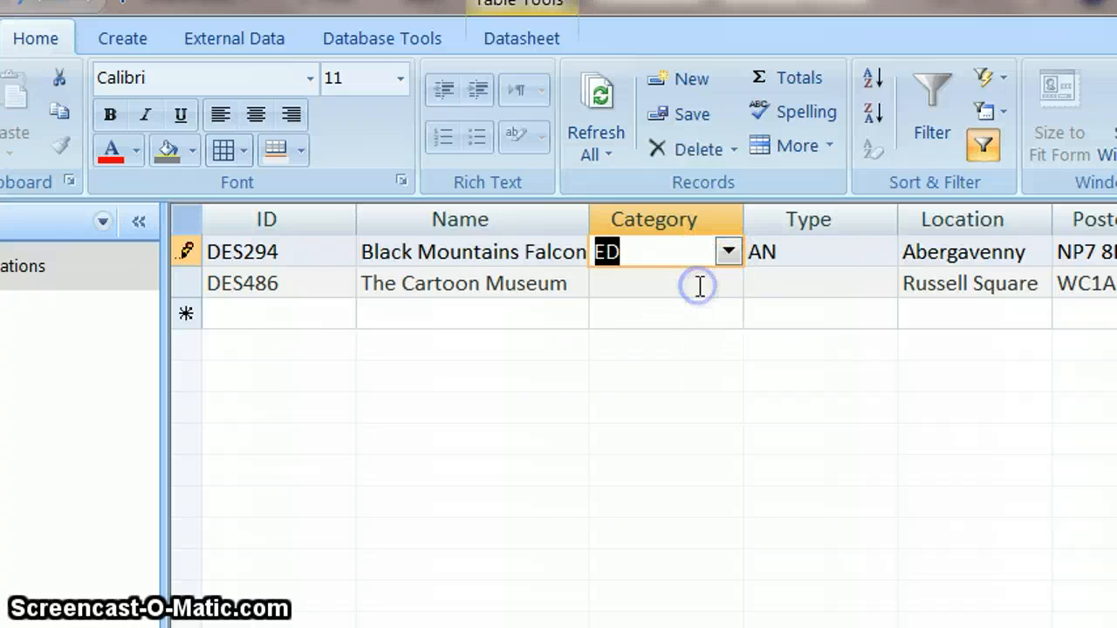
left_click(666, 289)
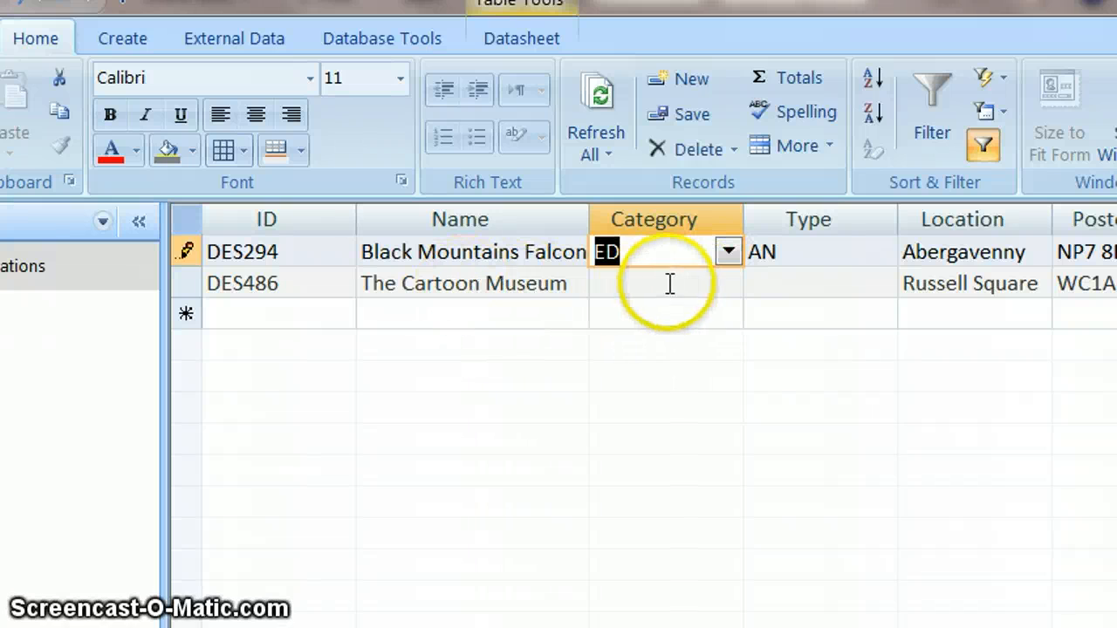
left_click(728, 288)
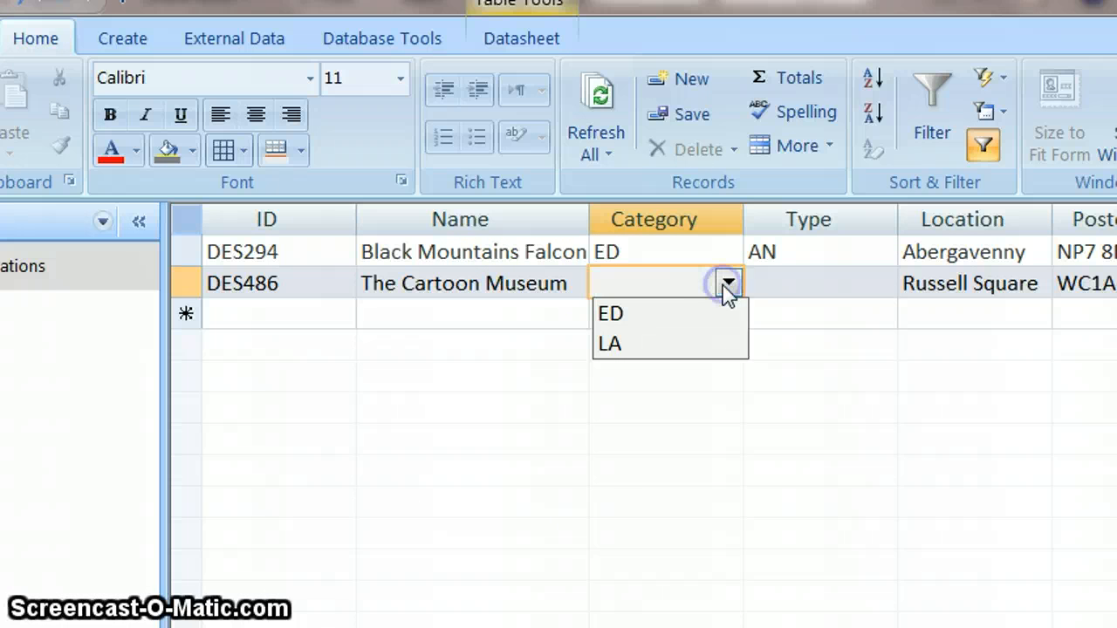
left_click(681, 314)
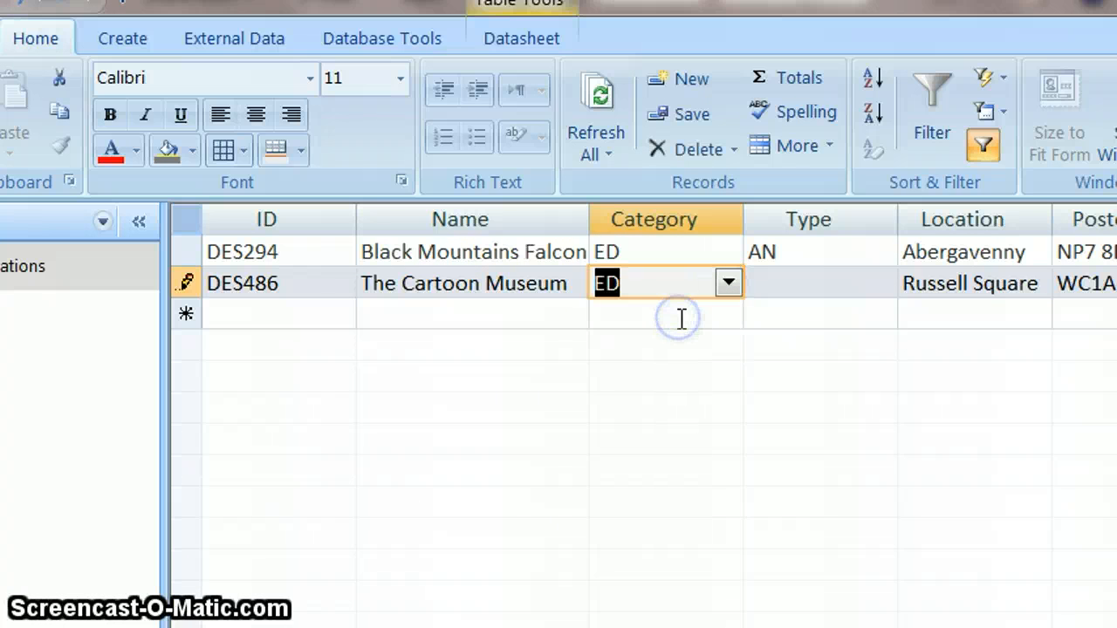
Set the Type of The Cartoon Museum record to MG and remove the Category filter.
left_click(806, 281)
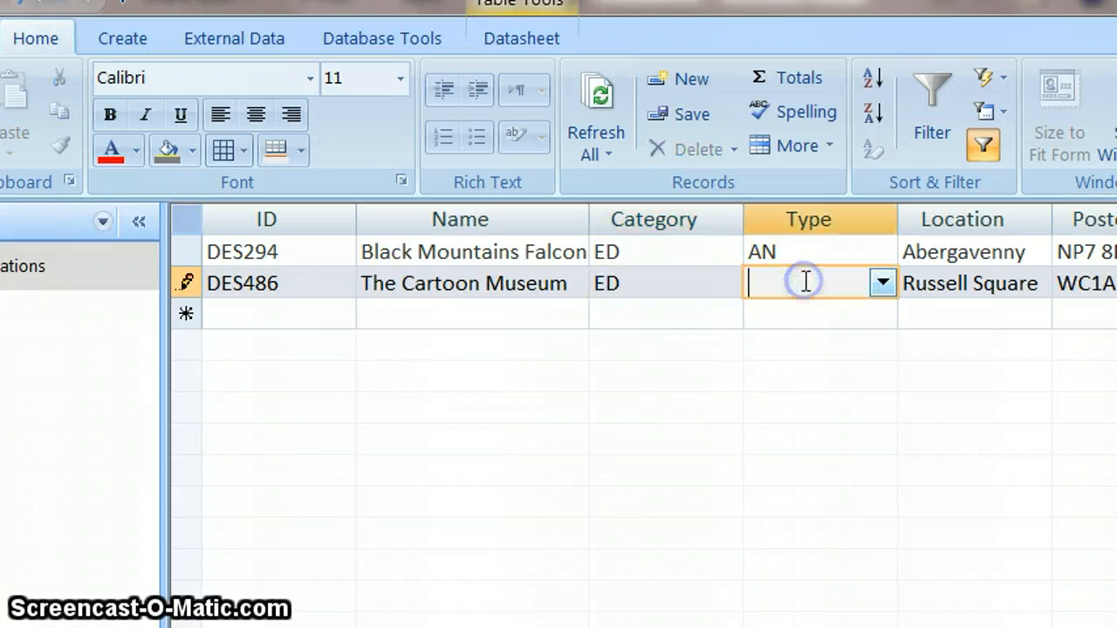
left_click(886, 286)
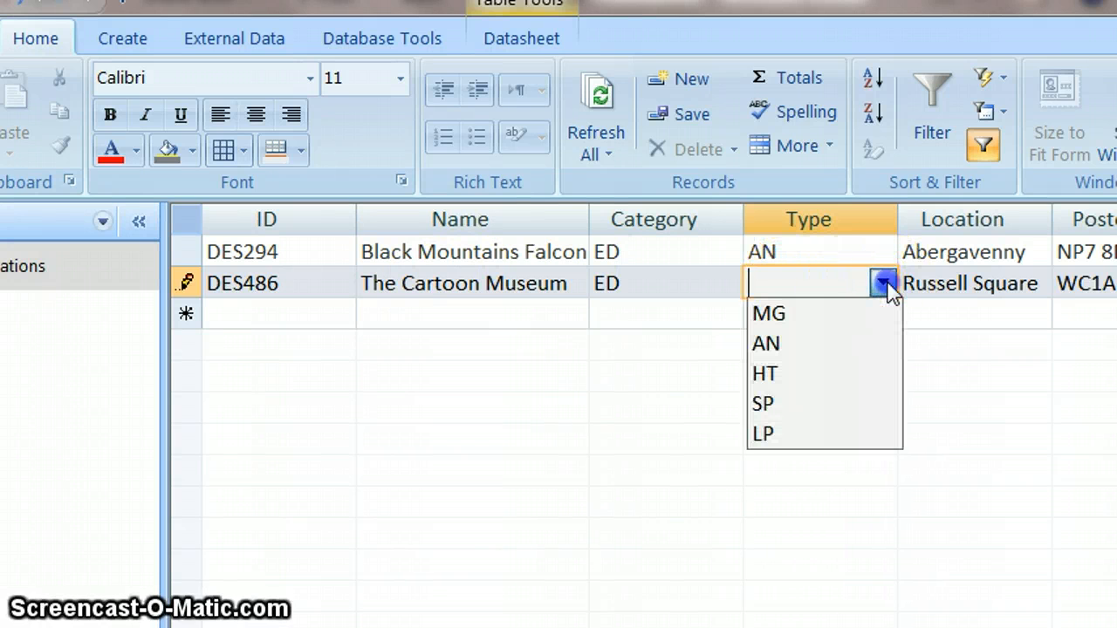
left_click(802, 318)
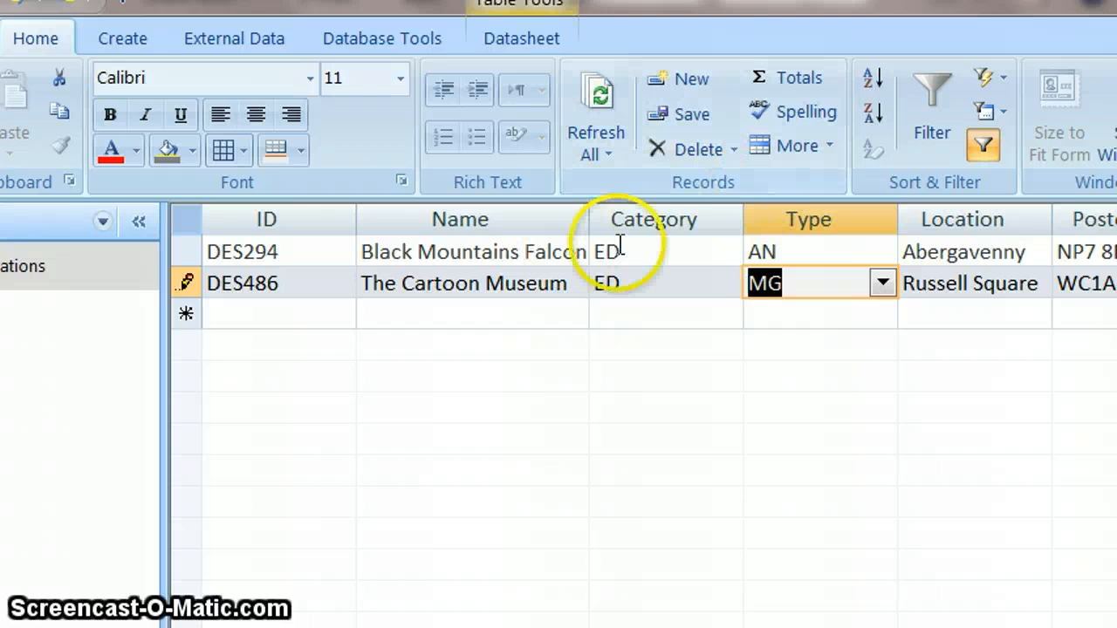
left_click(985, 148)
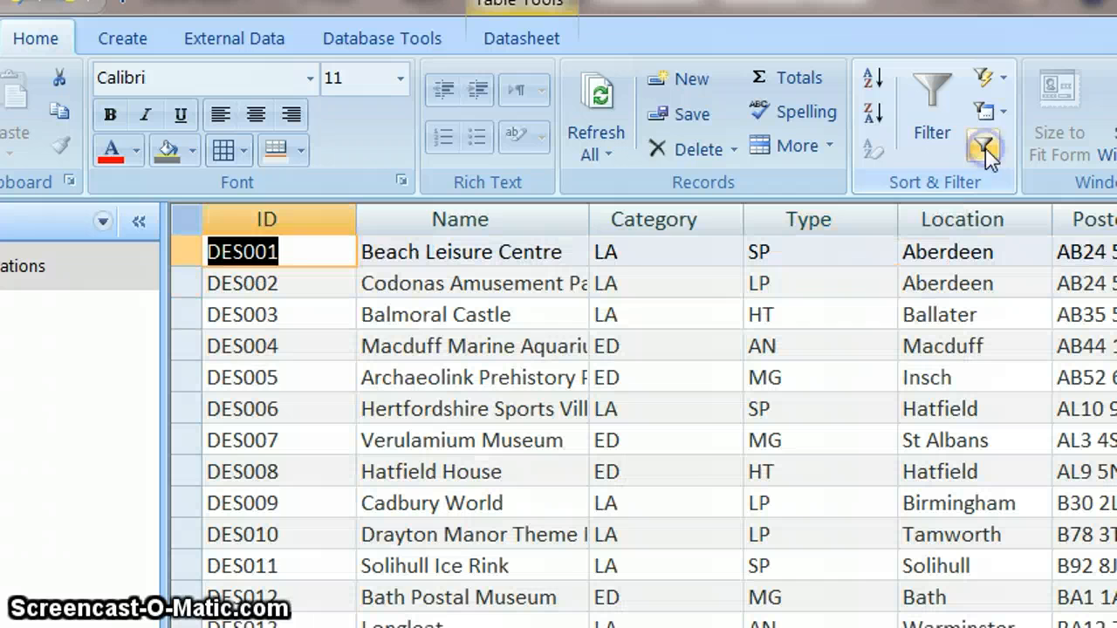
Open the table's design, select the Type field's data type, save the table and return to the Type field in the datasheet.
left_click(675, 259)
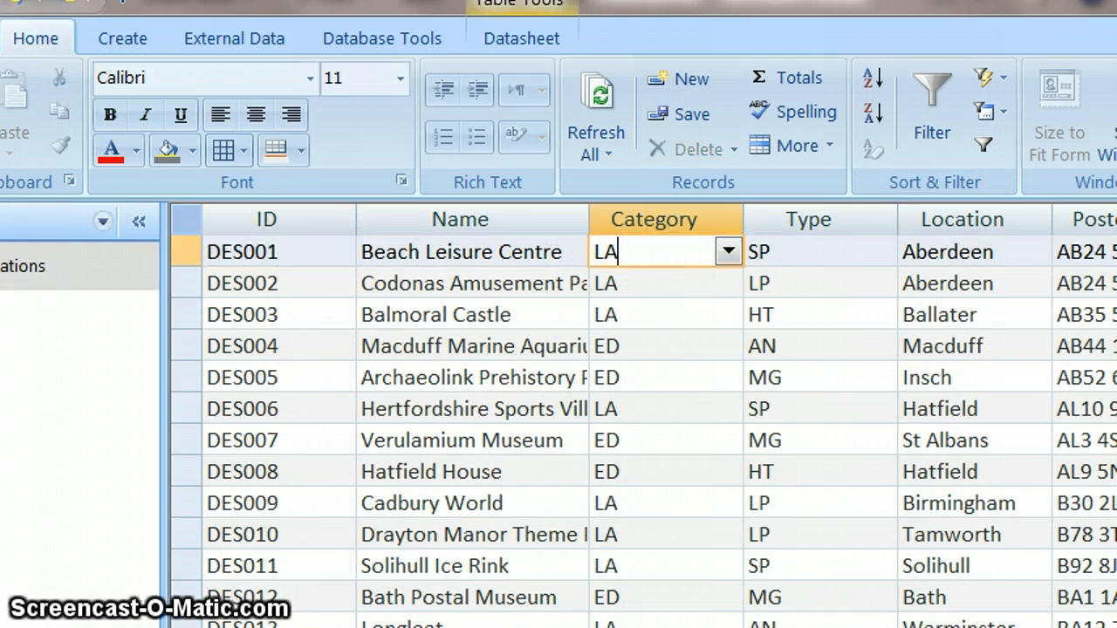
left_click(1, 118)
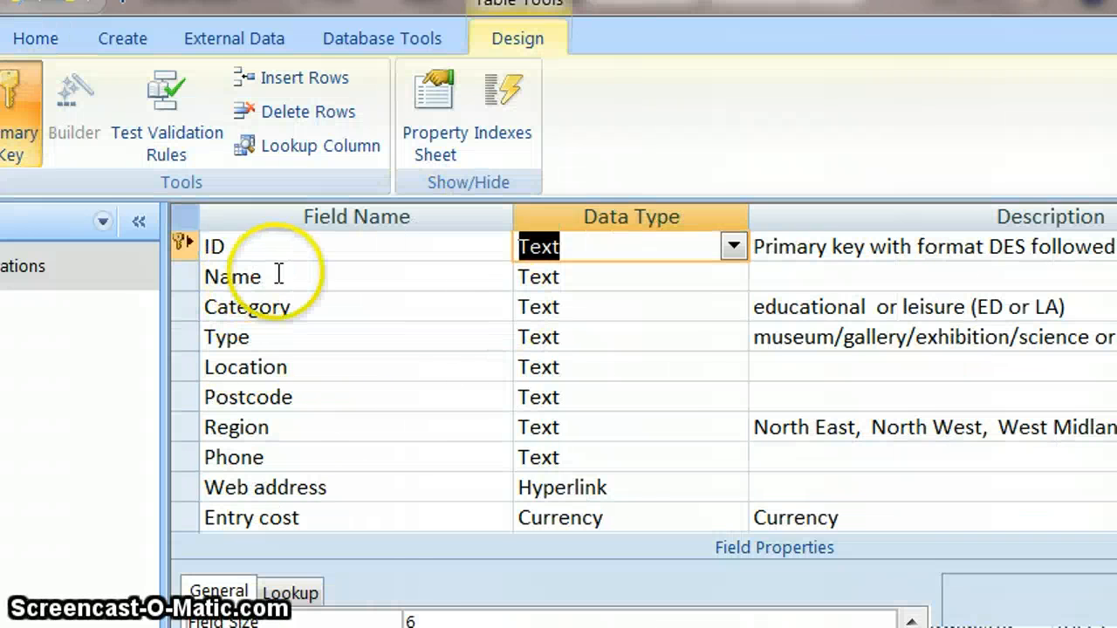
left_click(684, 334)
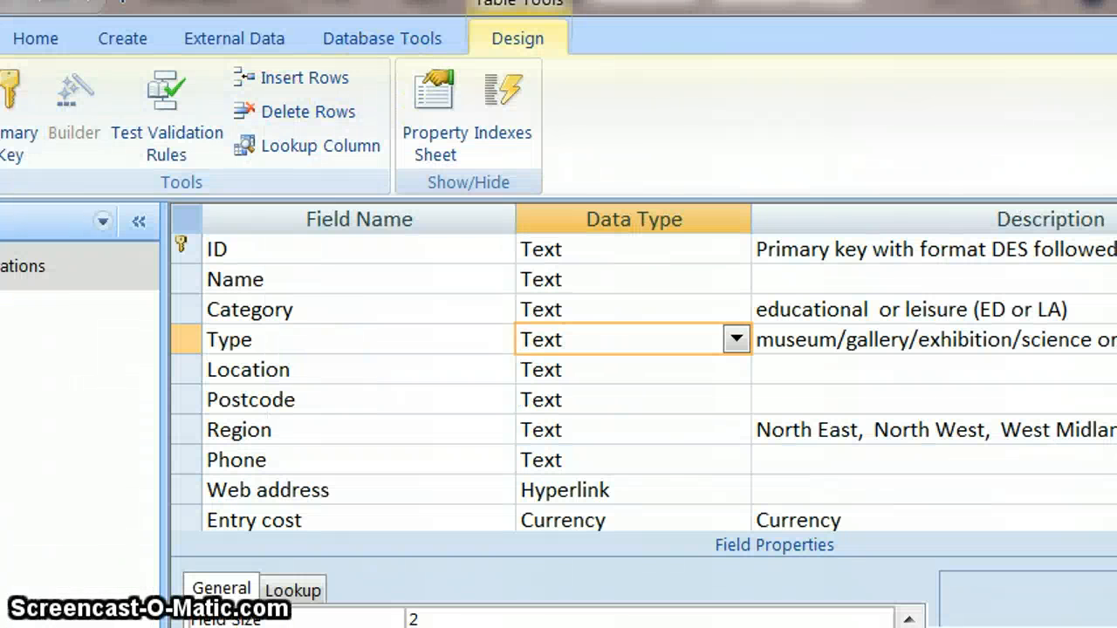
left_click(3, 96)
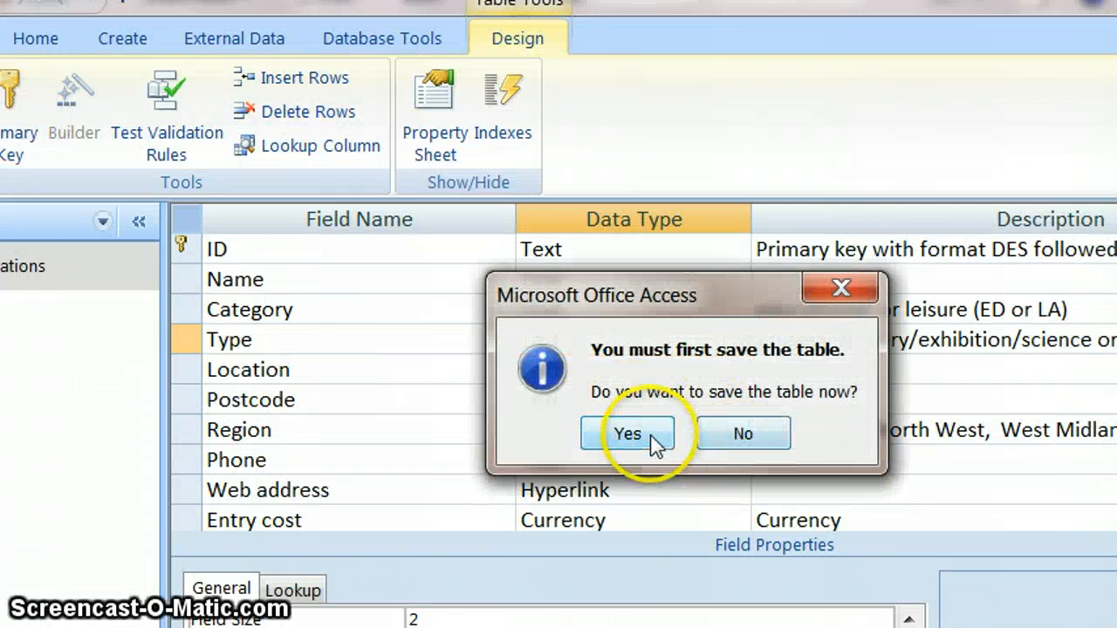
left_click(650, 432)
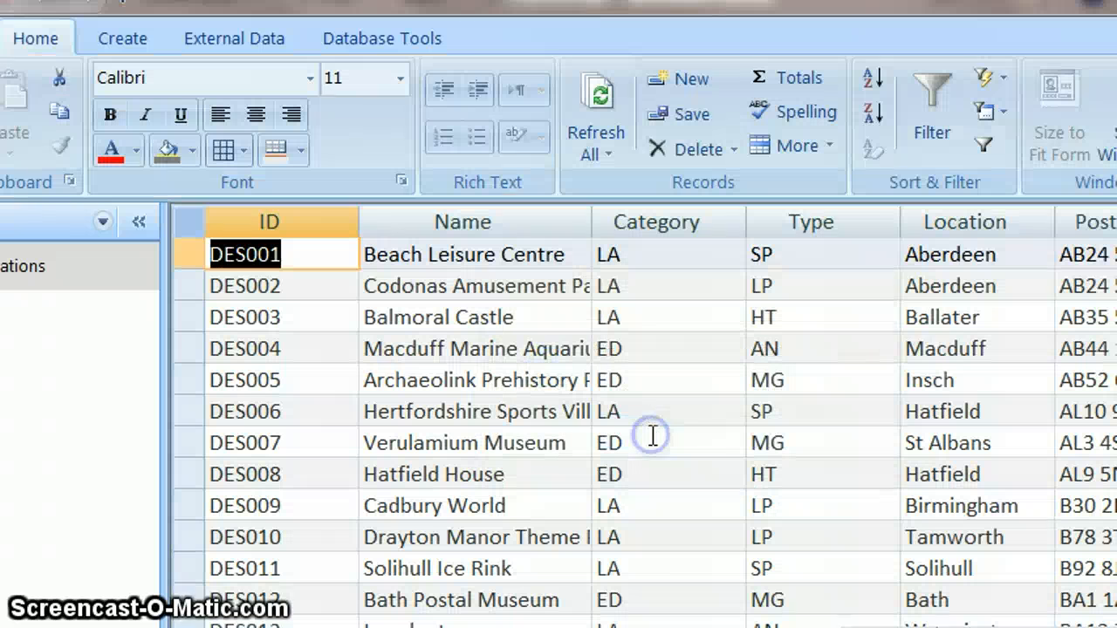
left_click(841, 253)
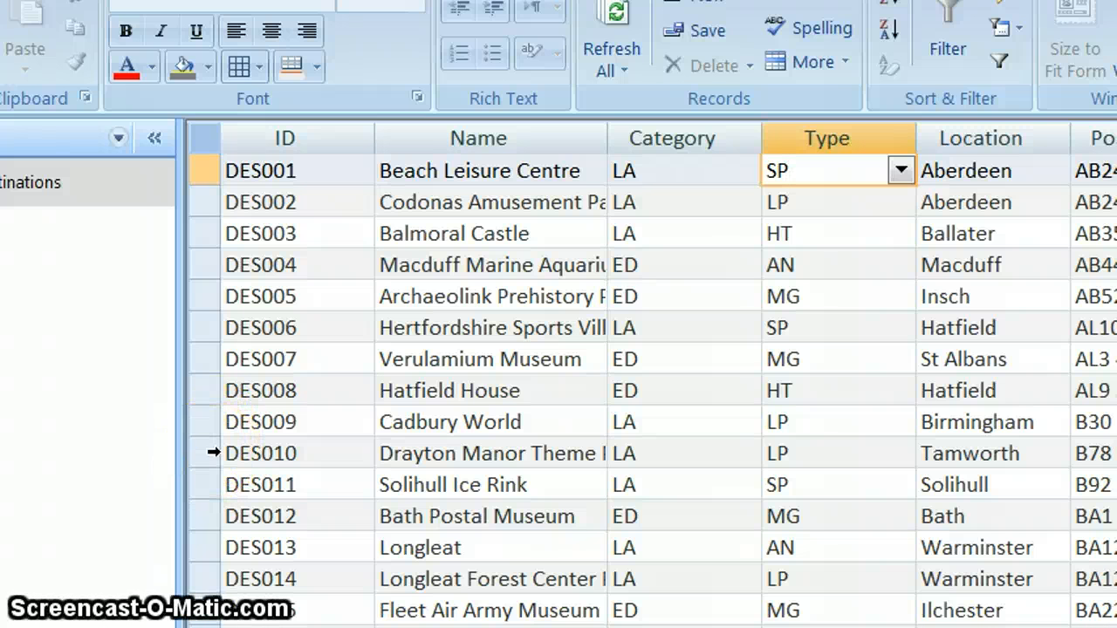
left_click(209, 453)
right_click(213, 455)
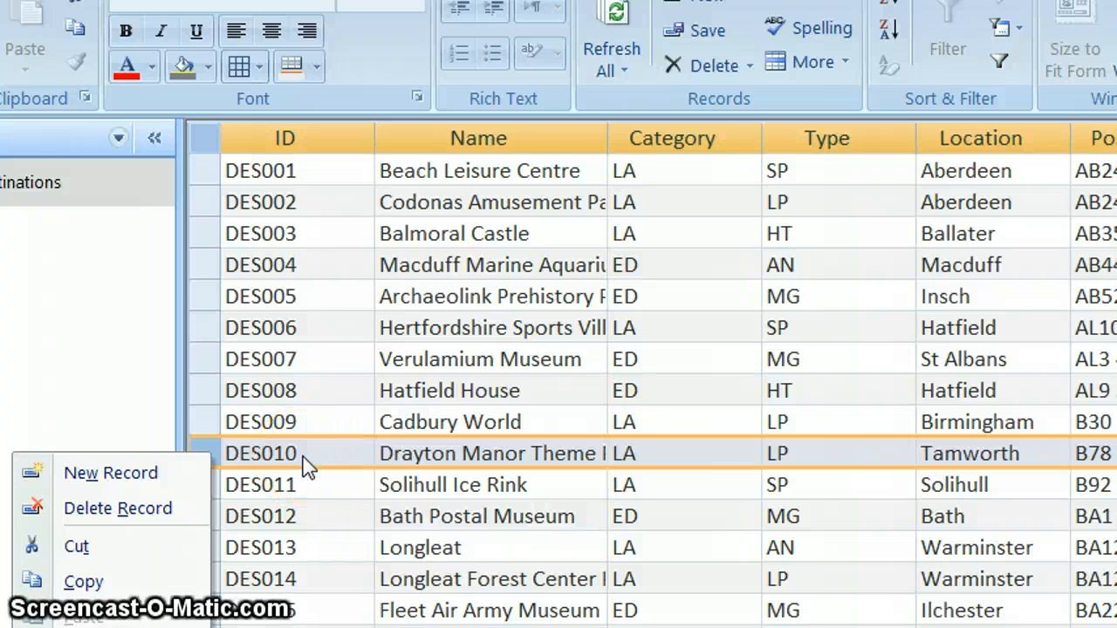
left_click(352, 456)
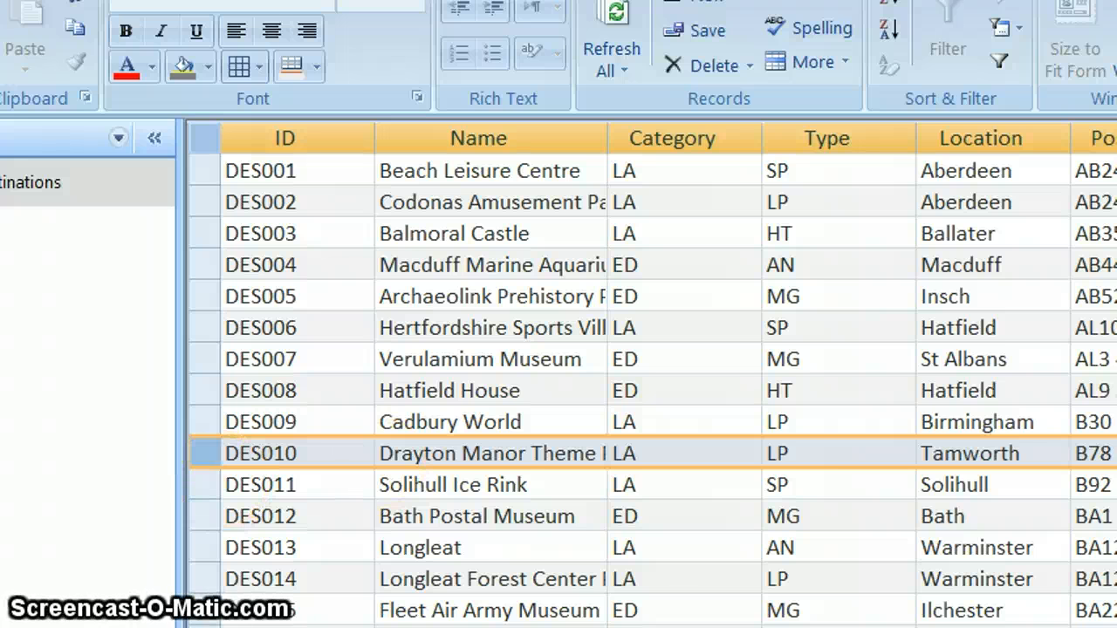
Add a new record at the end of the table with ID DES493 and Name Richmond Park.
scroll(653, 391, "down", 9)
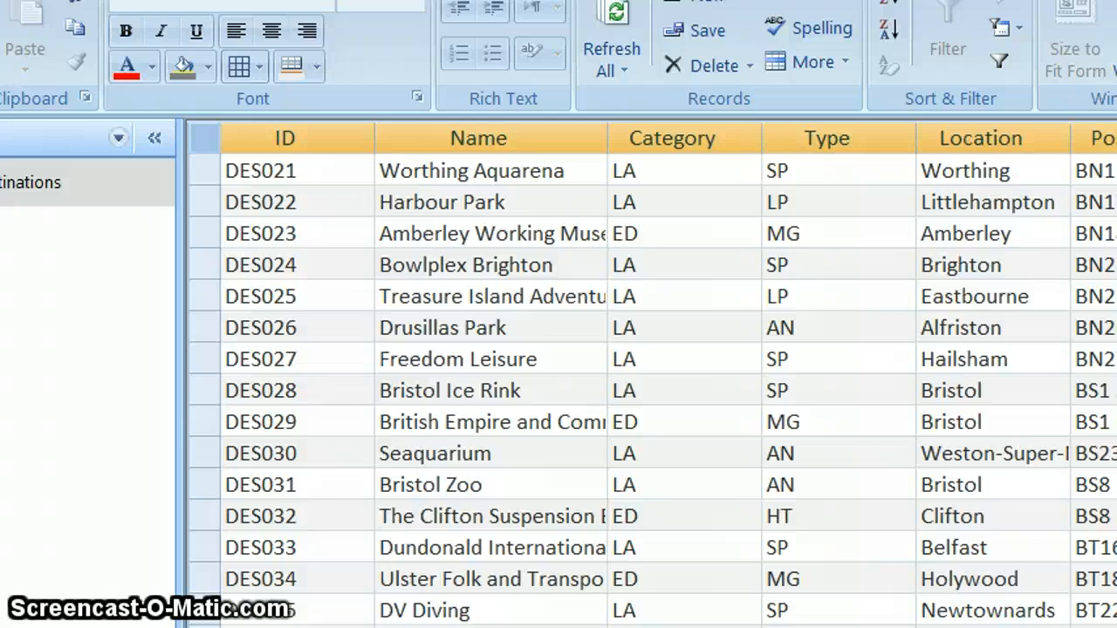
scroll(652, 391, "down", 5)
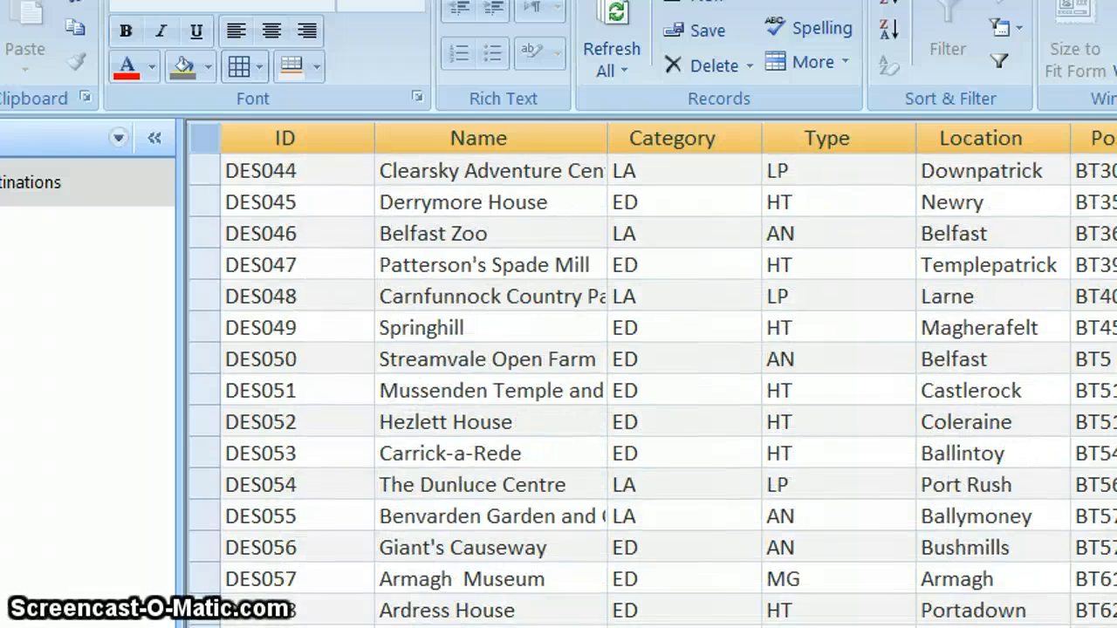
scroll(653, 391, "down", 20)
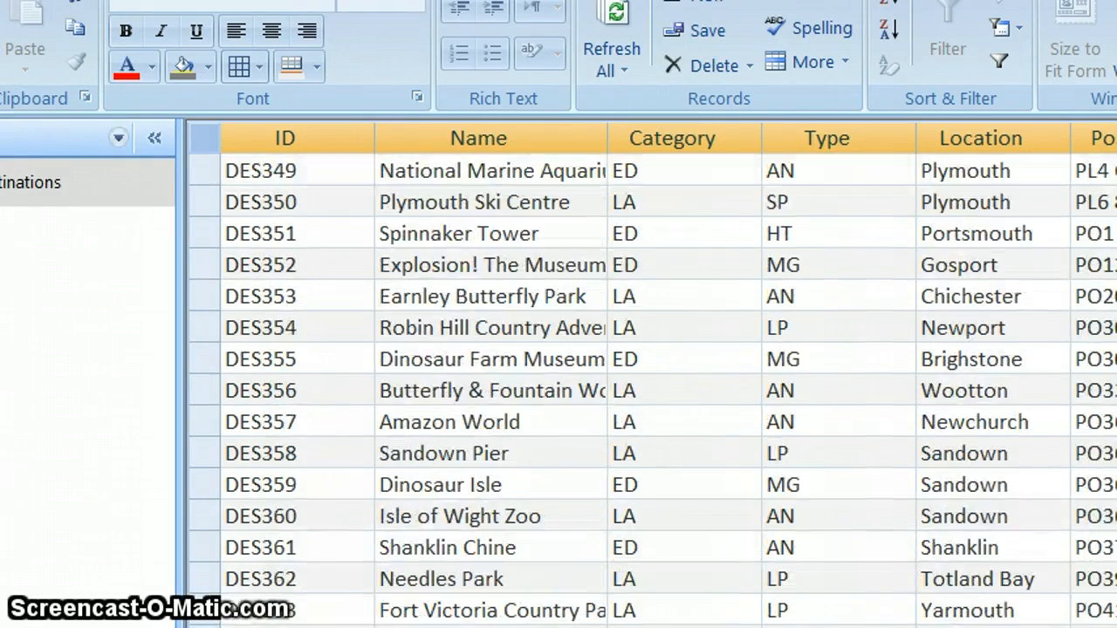
scroll(652, 391, "down", 1)
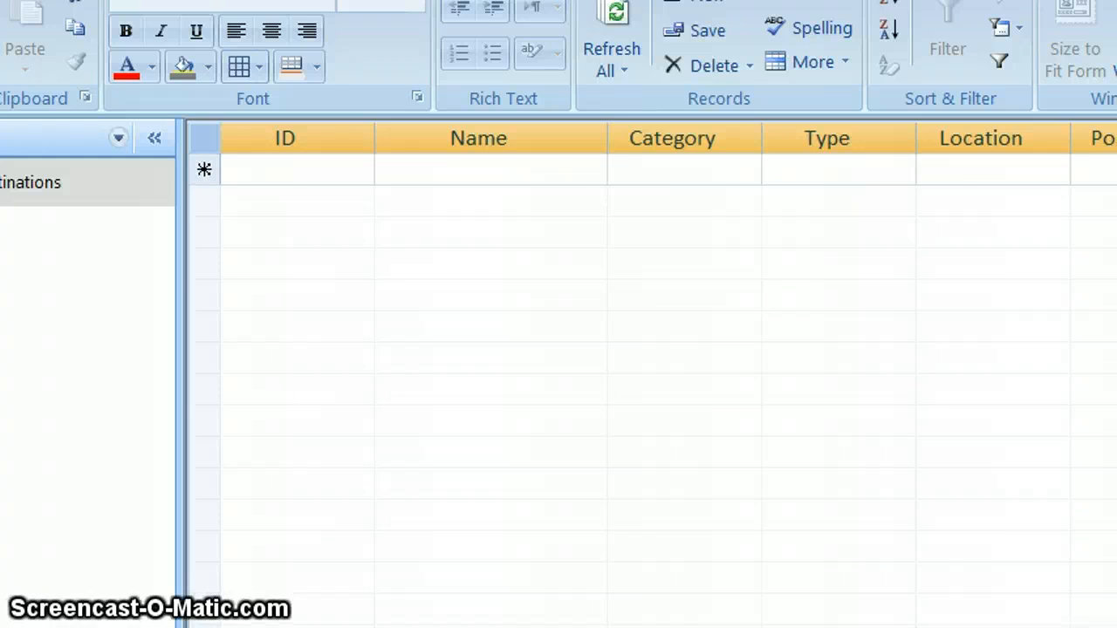
scroll(652, 390, "up", 3)
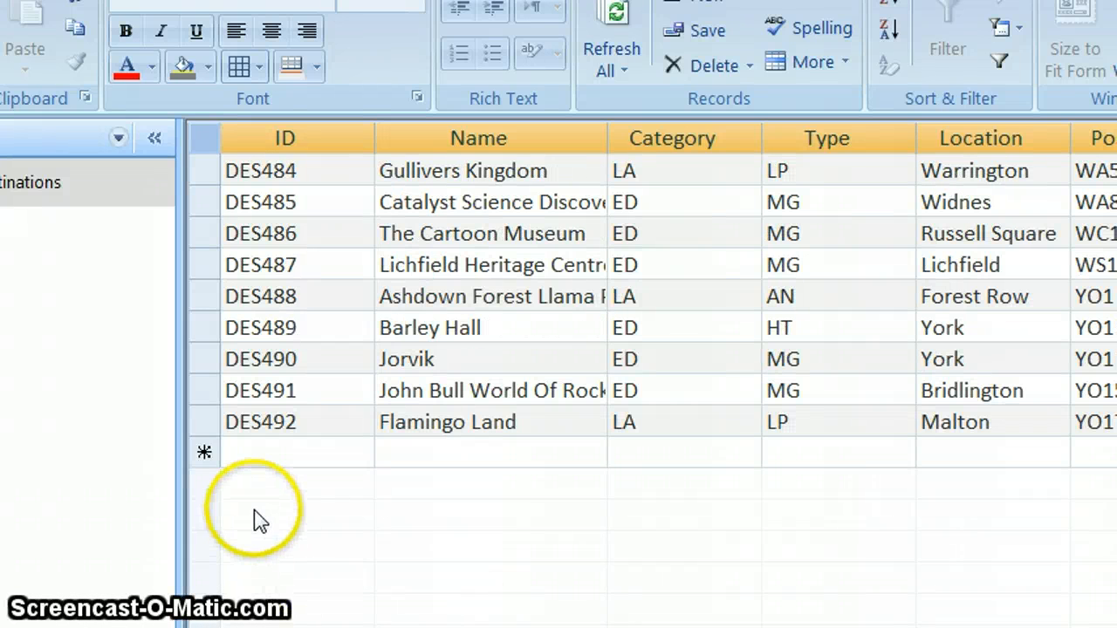
left_click(238, 448)
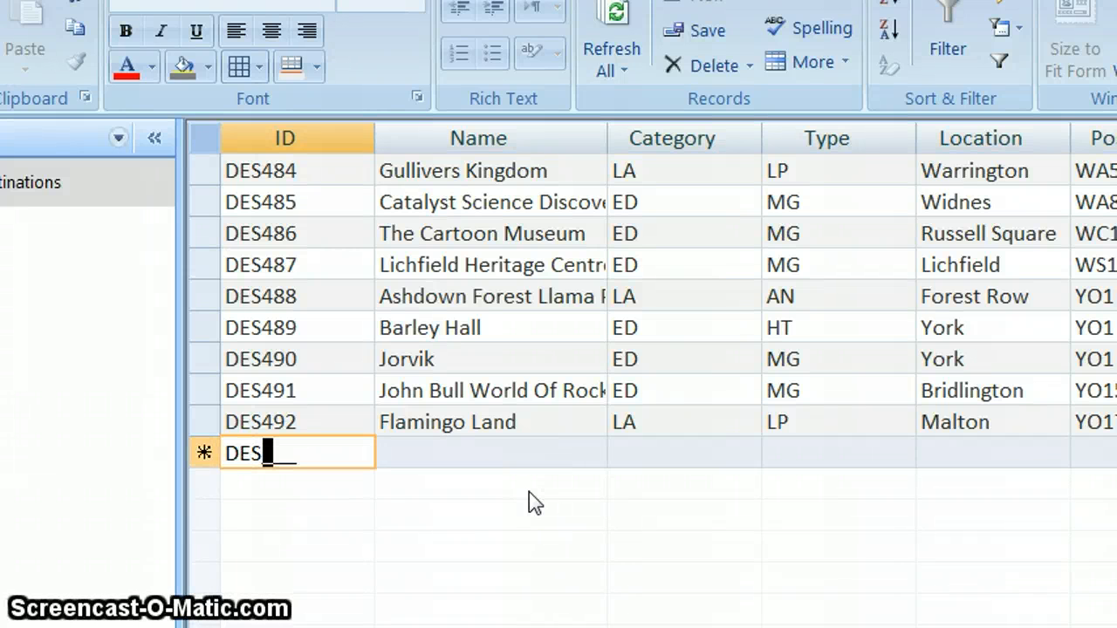
type("493")
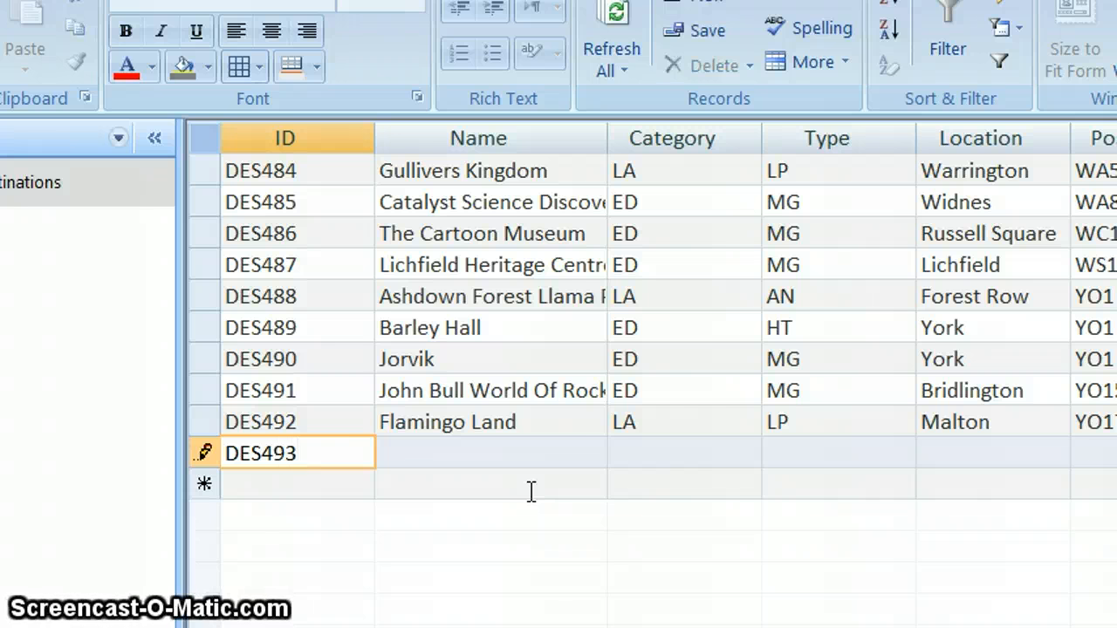
key("Tab")
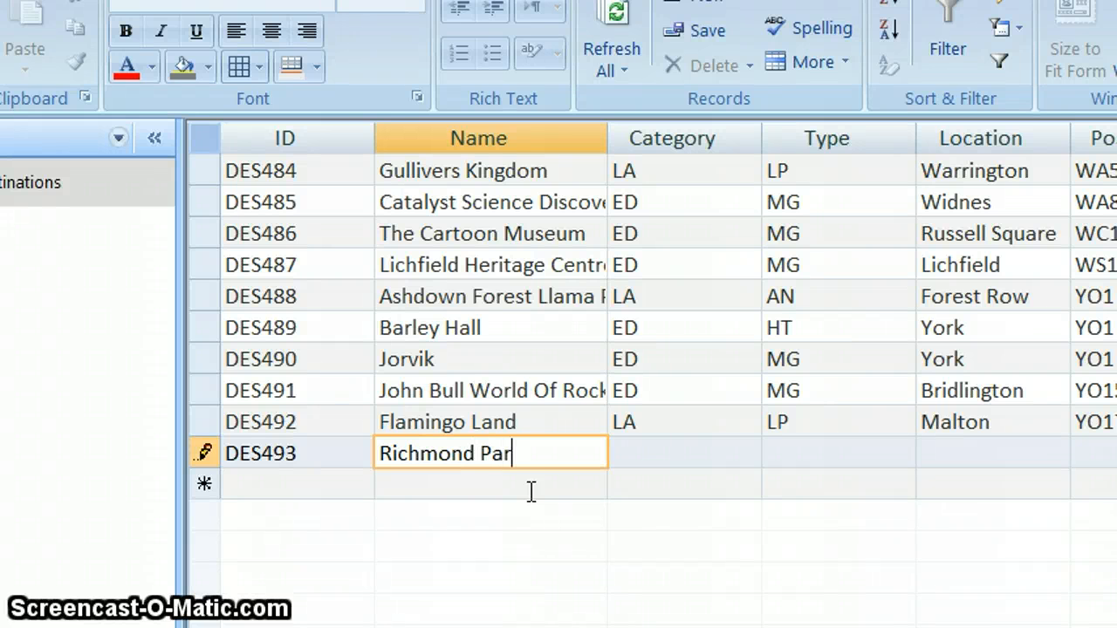
Set the Richmond Park record's Category to LA and its Type to LP, and save the record.
left_click(658, 451)
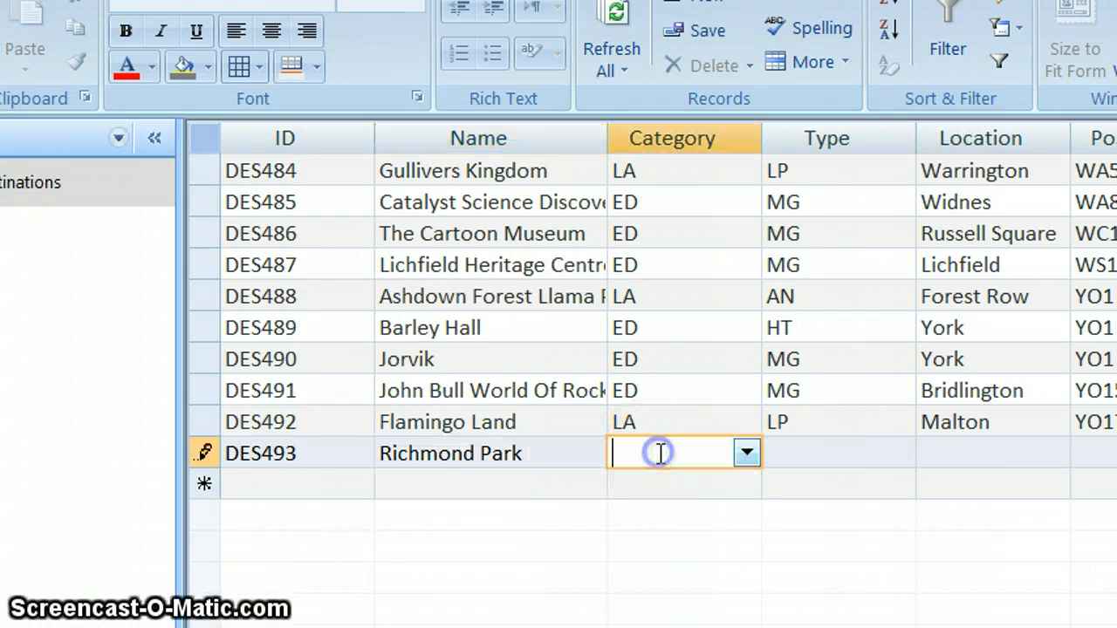
left_click(745, 454)
left_click(679, 505)
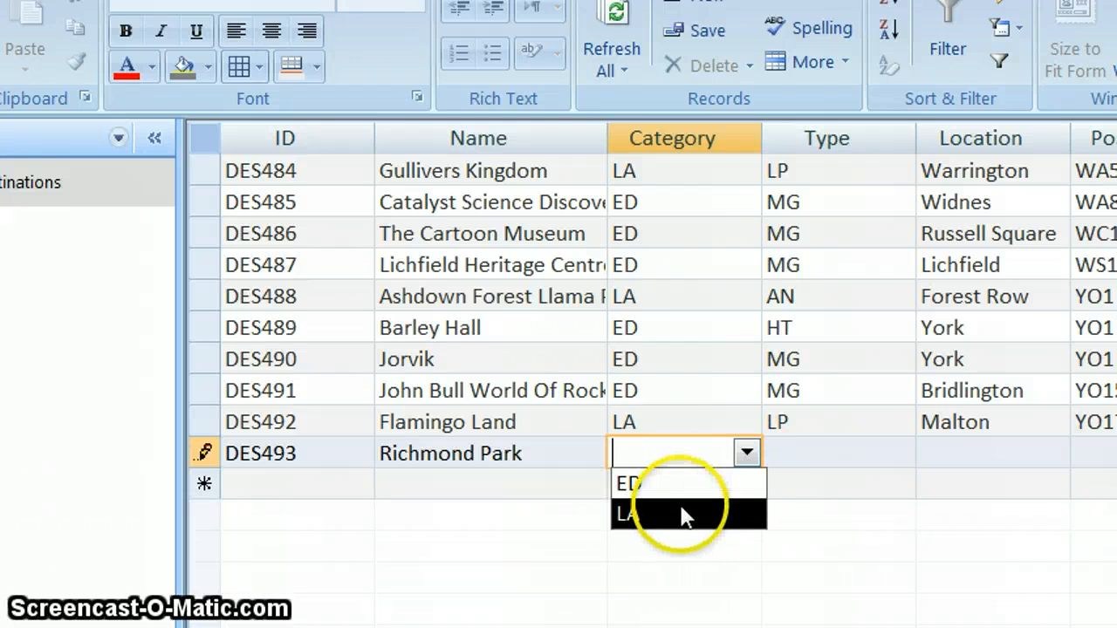
left_click(848, 449)
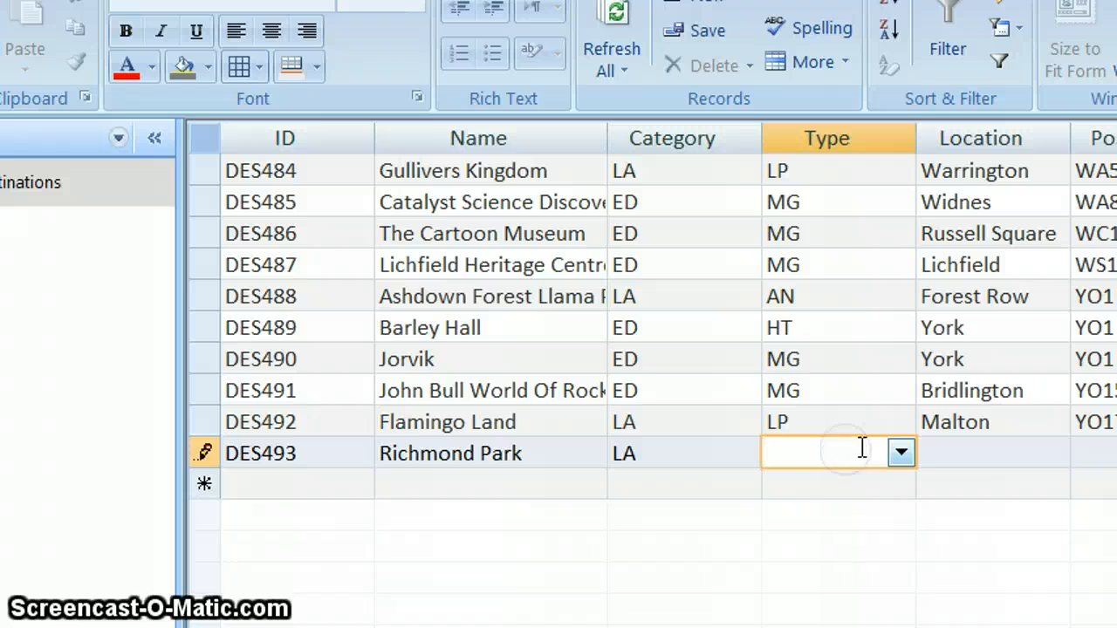
left_click(901, 453)
left_click(823, 603)
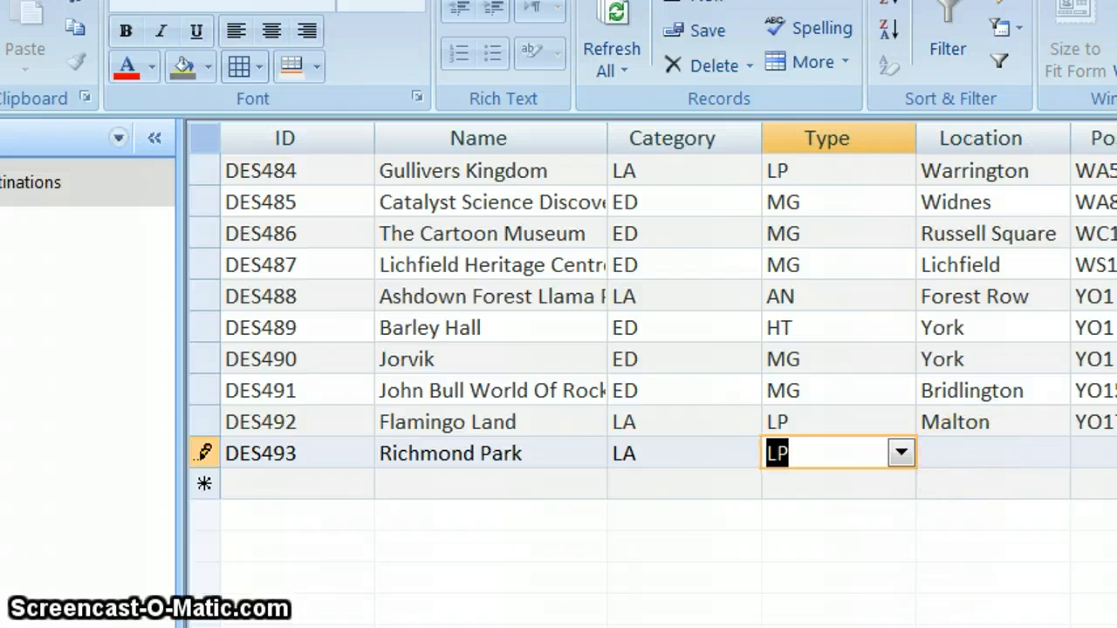
scroll(652, 315, "right", 9)
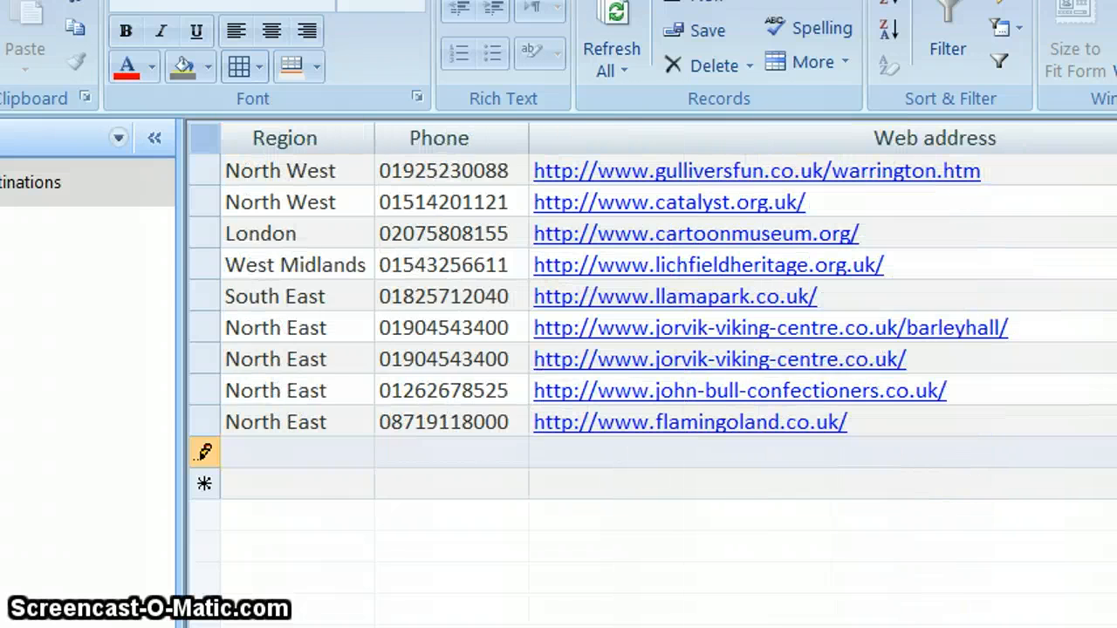
scroll(652, 314, "left", 10)
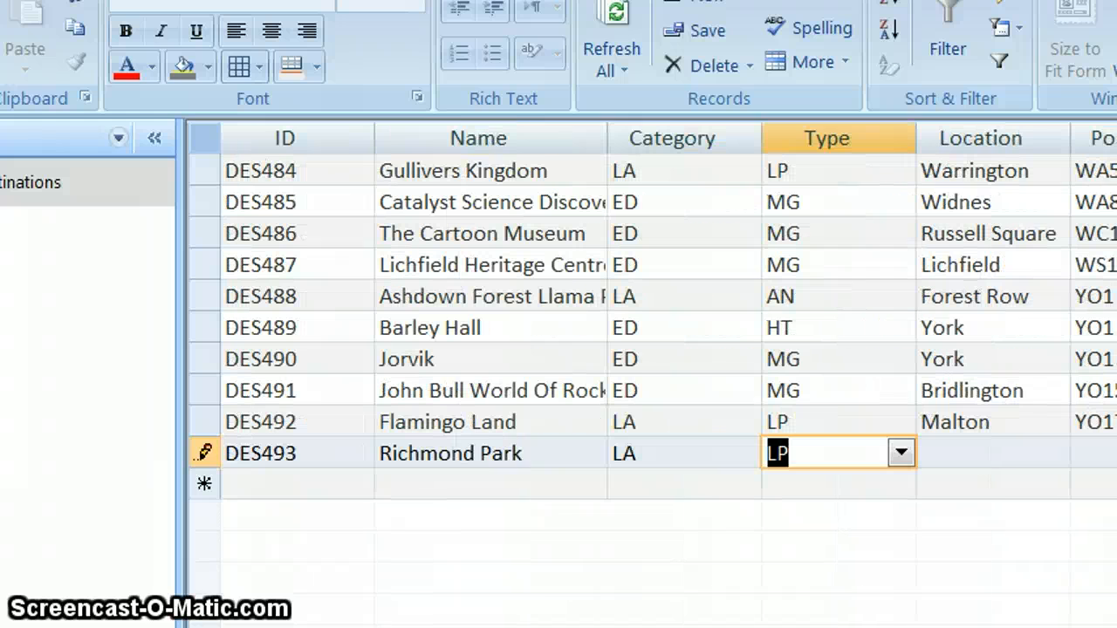
left_click(312, 478)
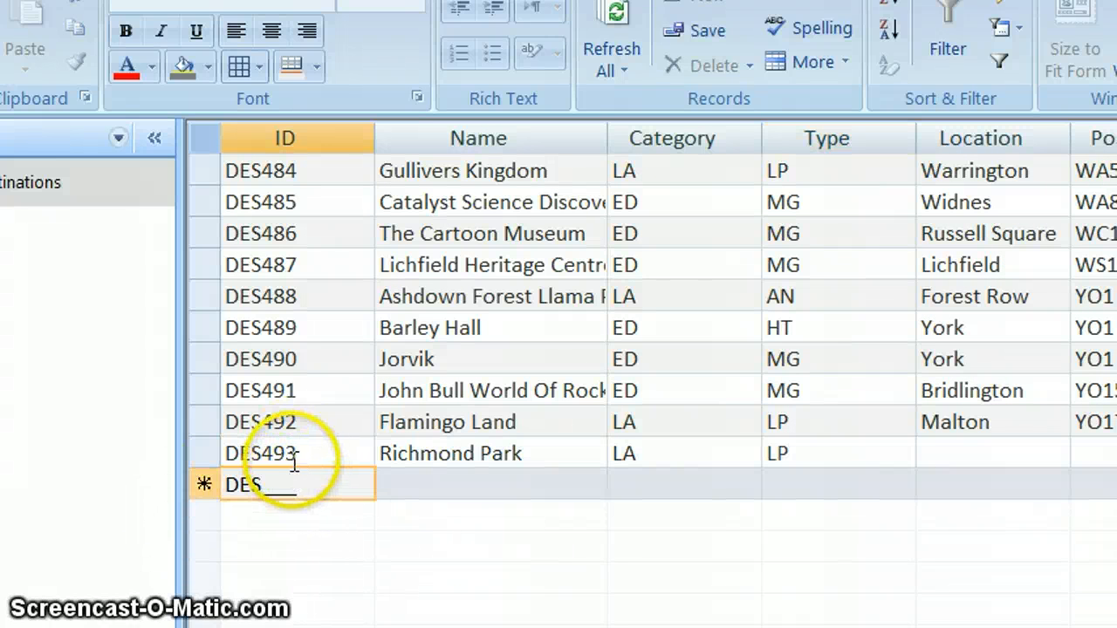
left_click(304, 453)
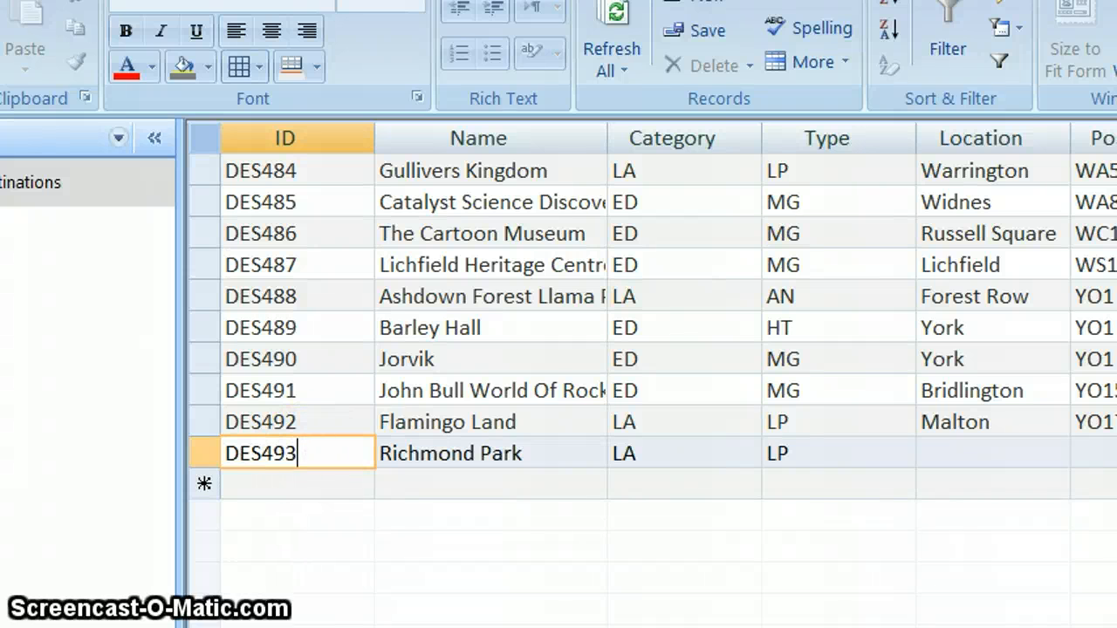